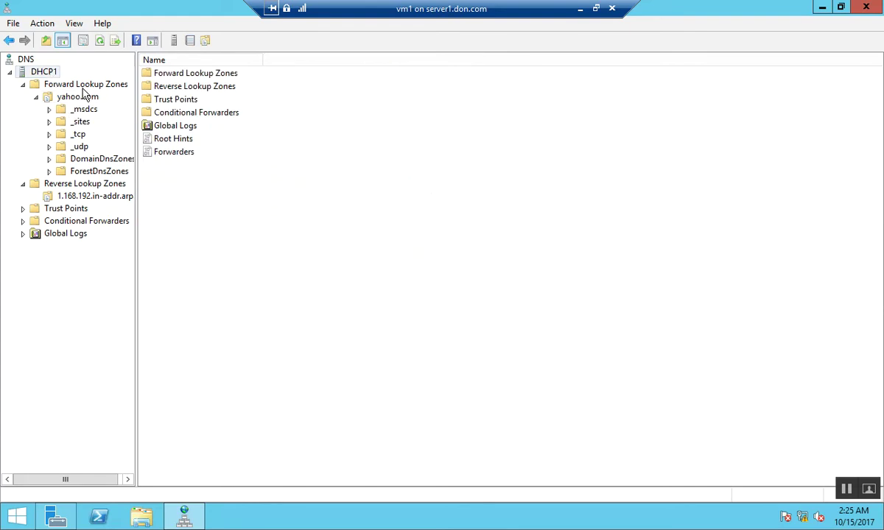
Display the records of the yahoo.com forward lookup zone on DHCP1
left_click(80, 84)
left_click(75, 97)
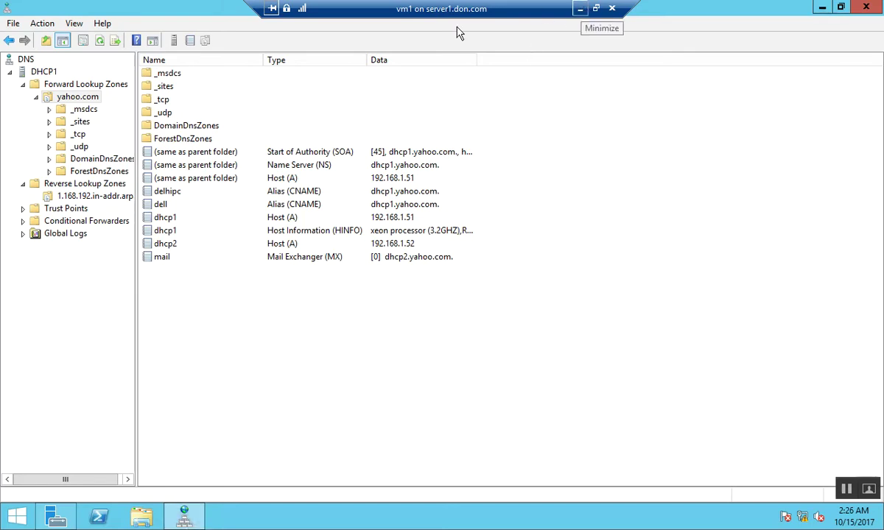
Switch to the vm2 virtual machine and maximize its Server Manager window
left_click(579, 9)
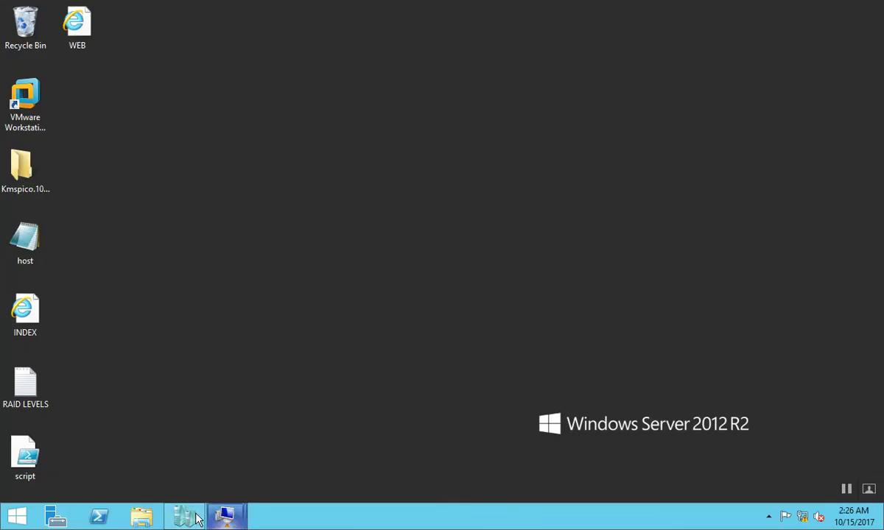
mouse_move(224, 515)
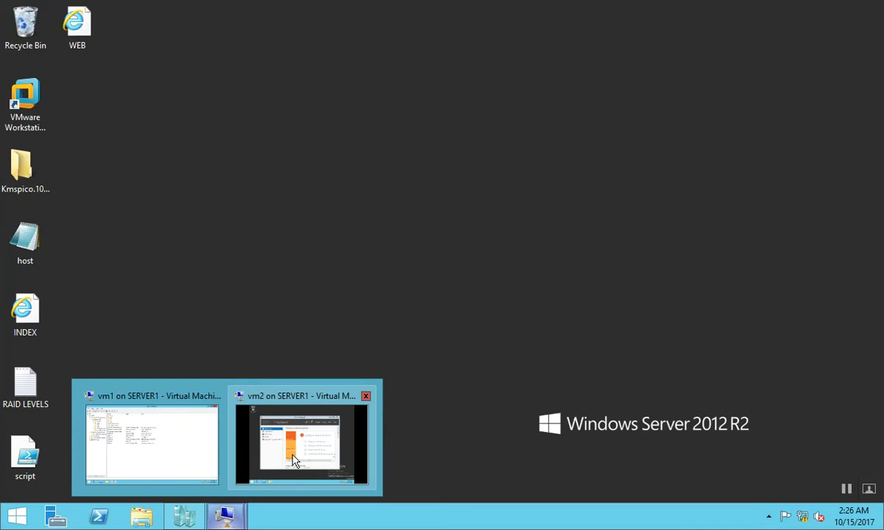
left_click(274, 427)
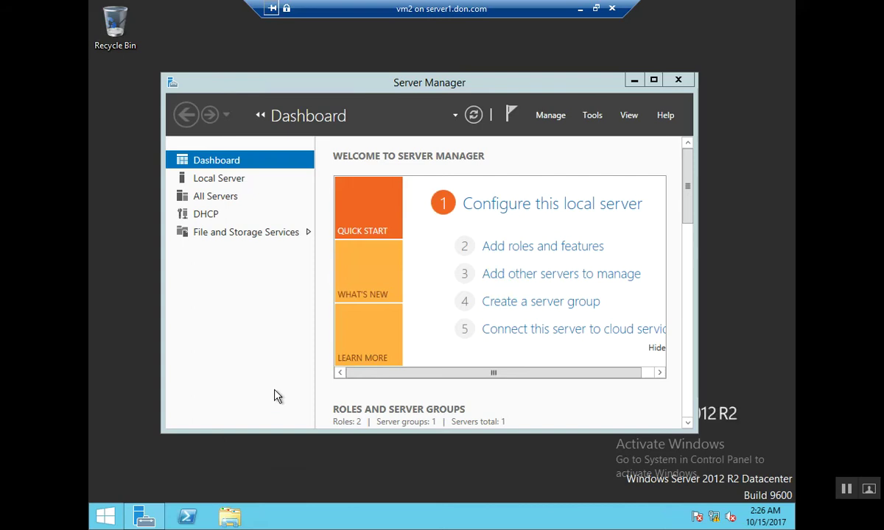
left_click(653, 80)
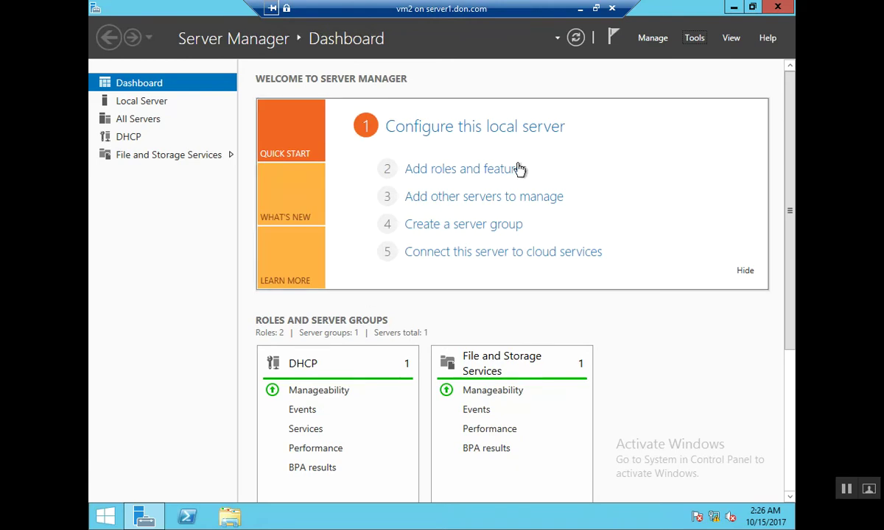
Start a role-based installation on DHCP2.don.com and select the DNS Server role with its required management tools
left_click(465, 170)
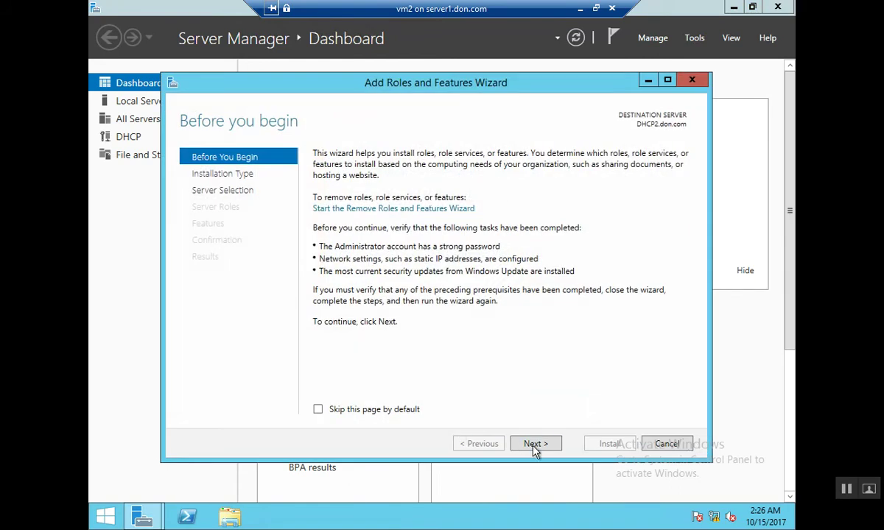
left_click(535, 448)
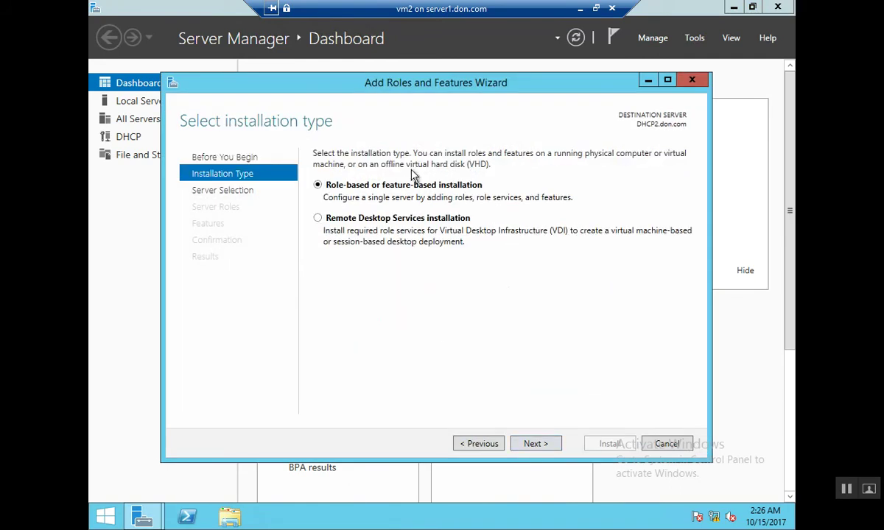
left_click(543, 447)
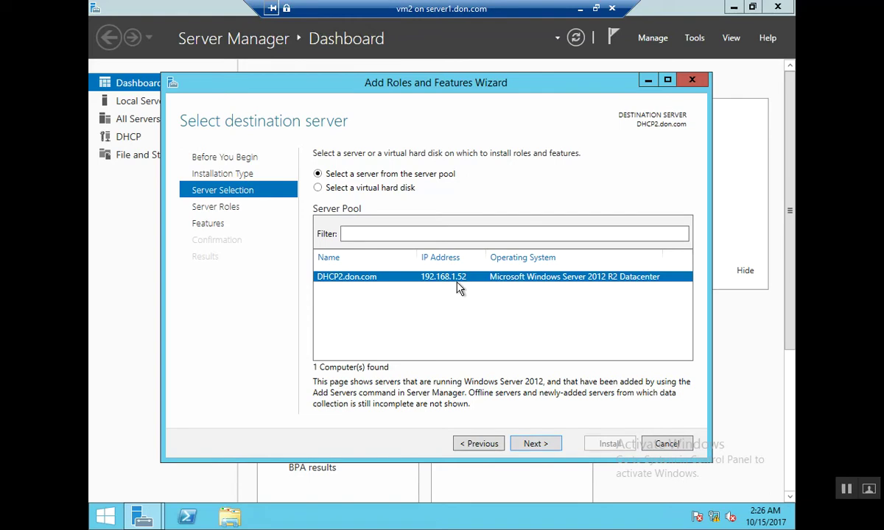
left_click(546, 447)
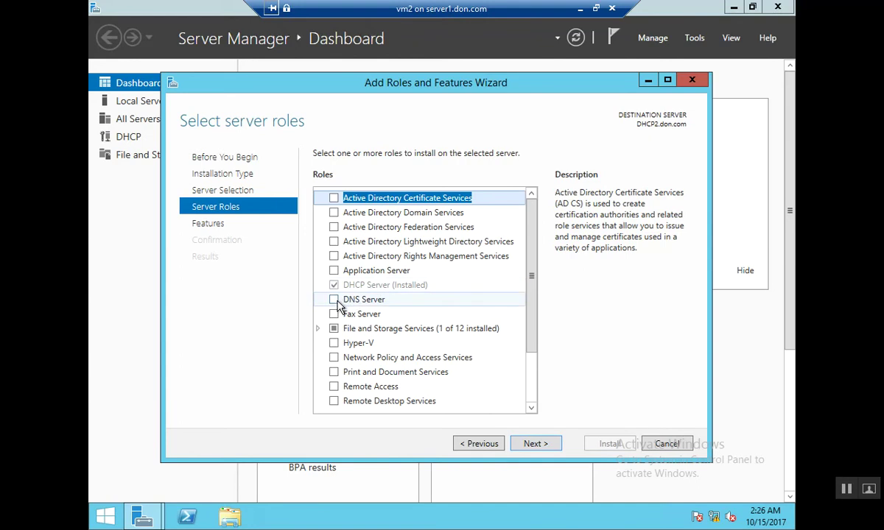
left_click(335, 301)
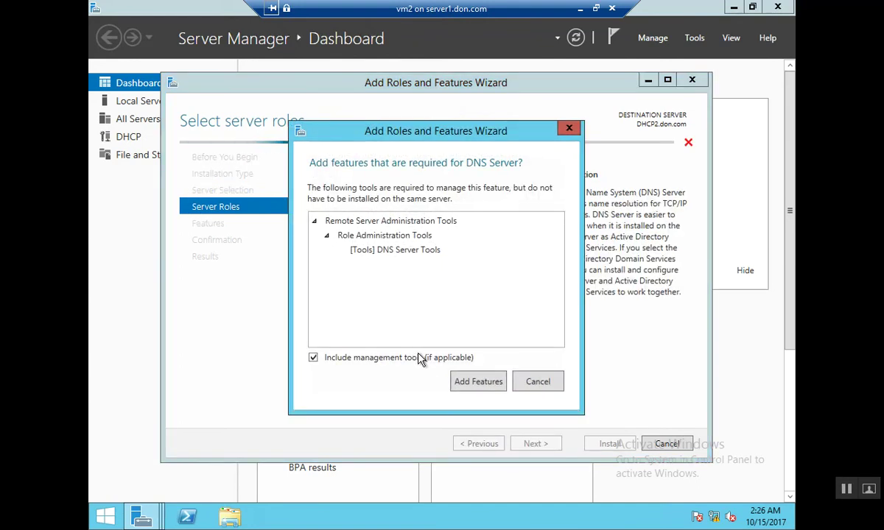
left_click(477, 382)
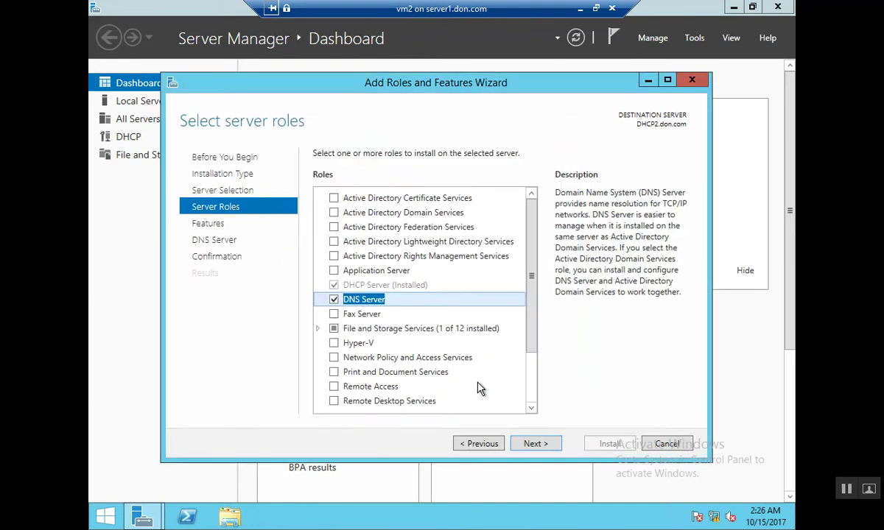
Install the DNS Server role without extra features and close the wizard once installation completes
left_click(533, 444)
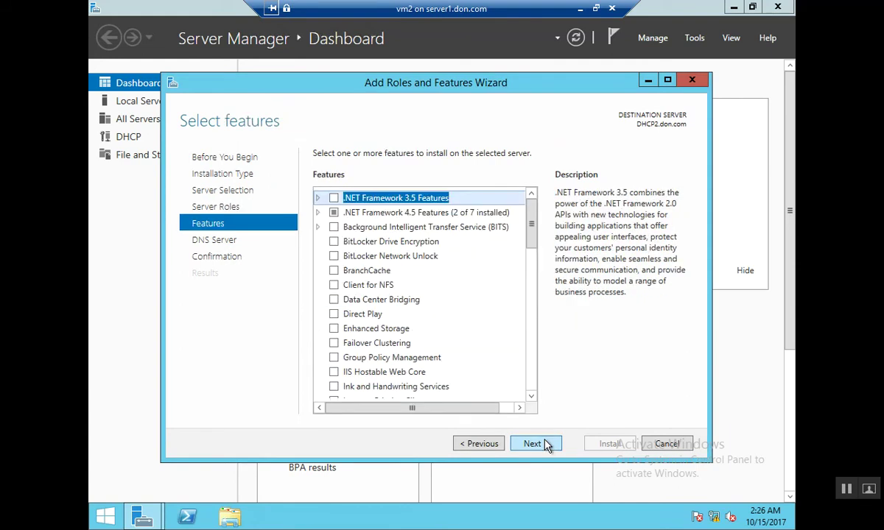
left_click(546, 445)
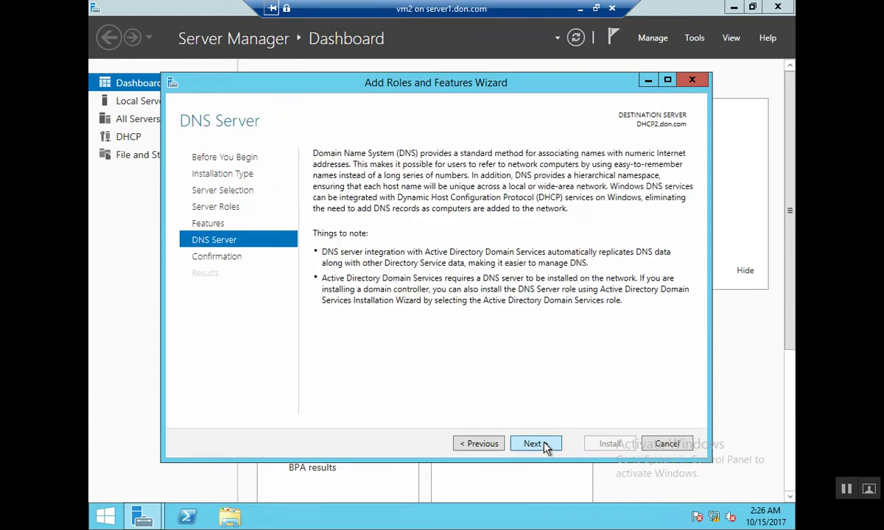
left_click(546, 447)
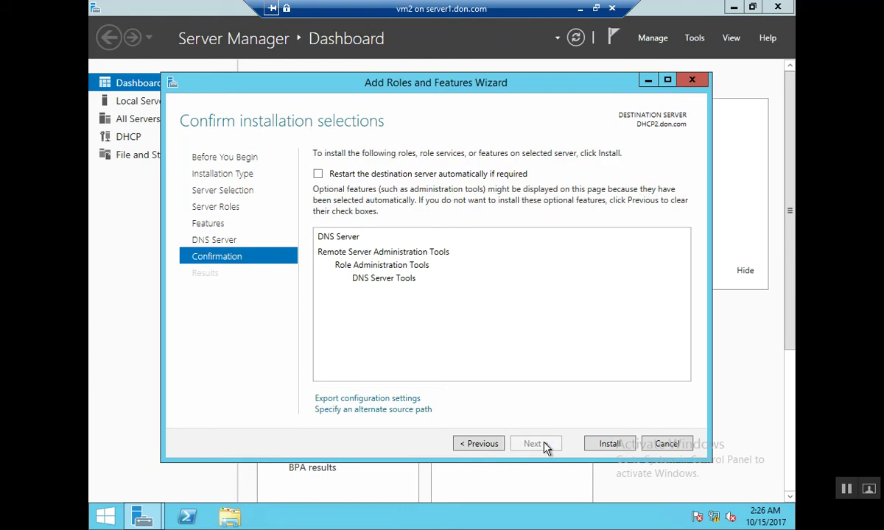
left_click(611, 445)
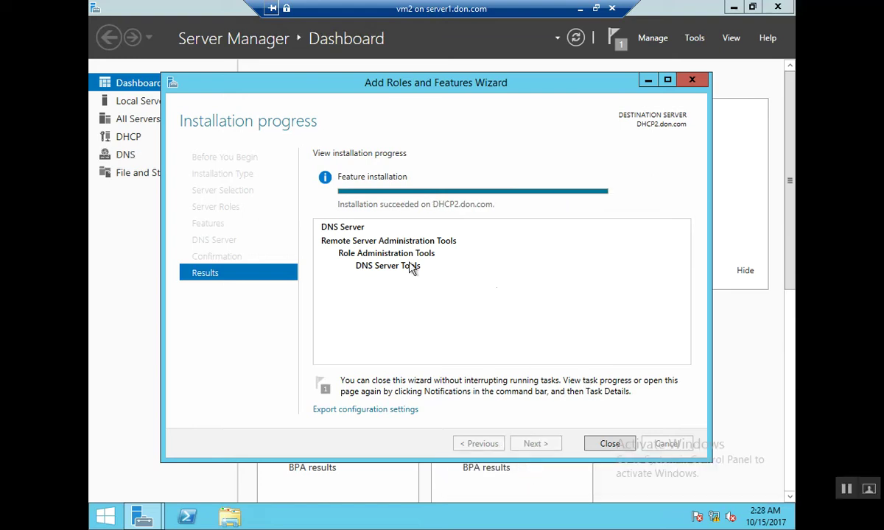
left_click(611, 444)
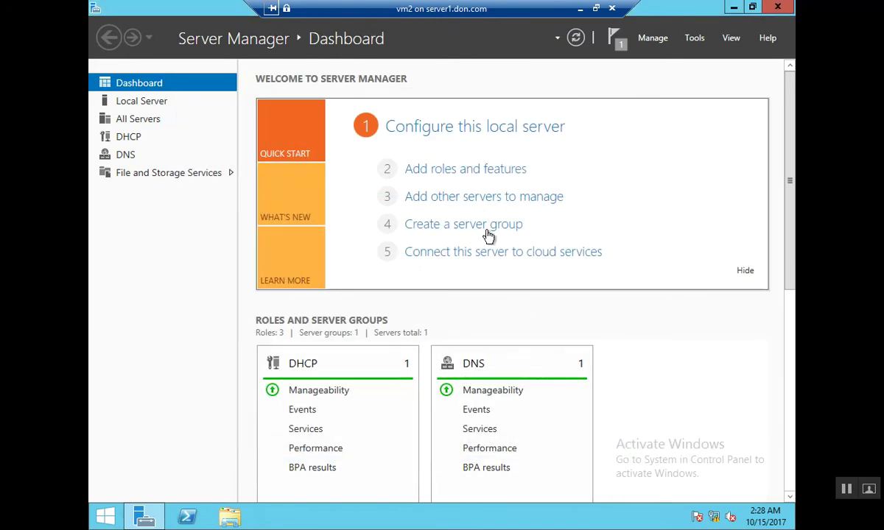
Open DNS Manager maximized and expand DHCP2 to check its forward and reverse lookup zones
left_click(696, 41)
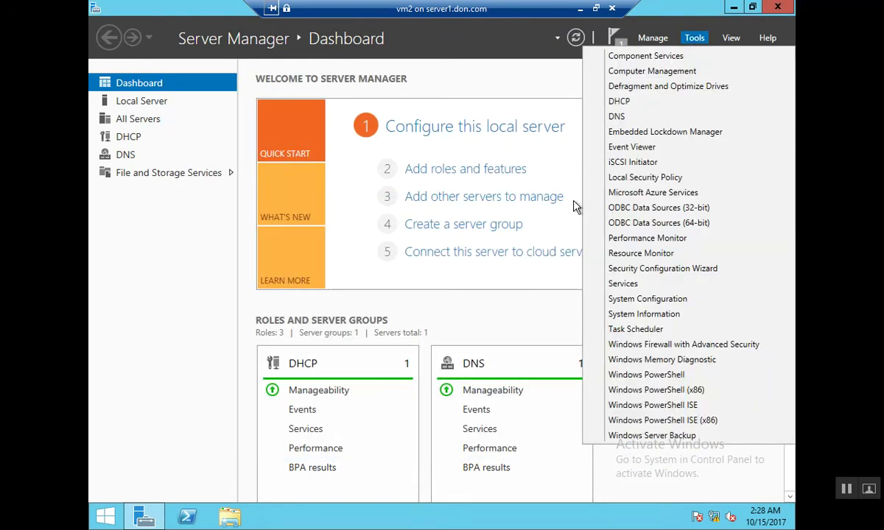
left_click(628, 119)
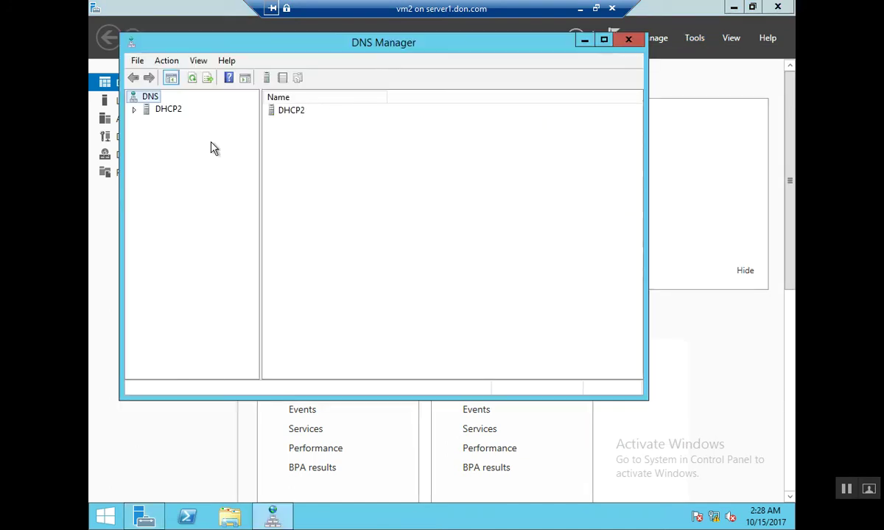
left_click(133, 111)
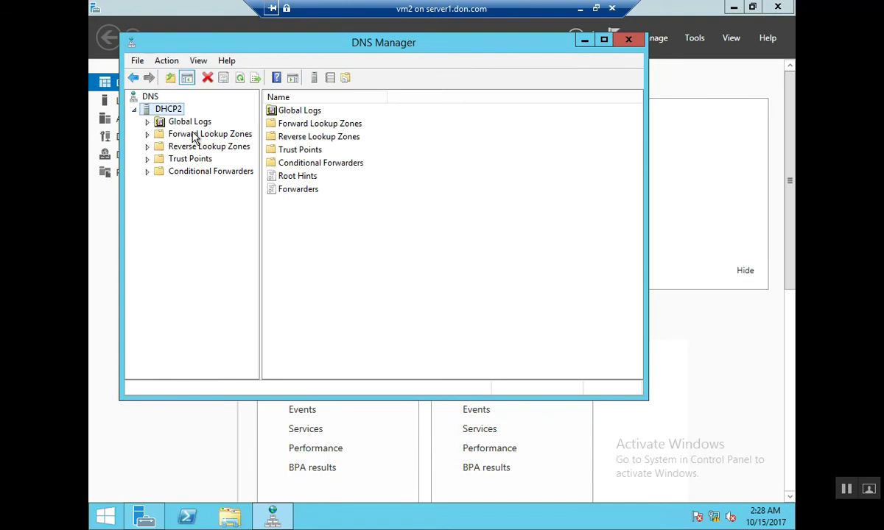
left_click(193, 135)
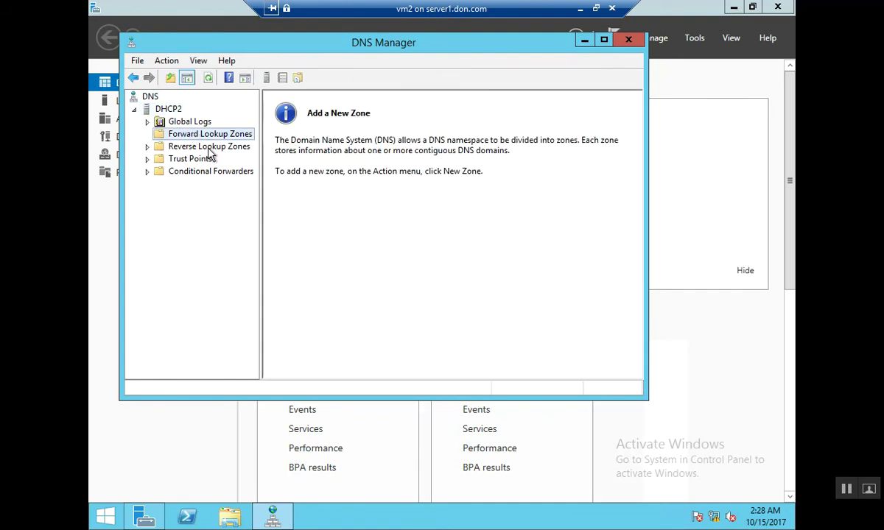
left_click(210, 147)
left_click(221, 134)
double_click(423, 45)
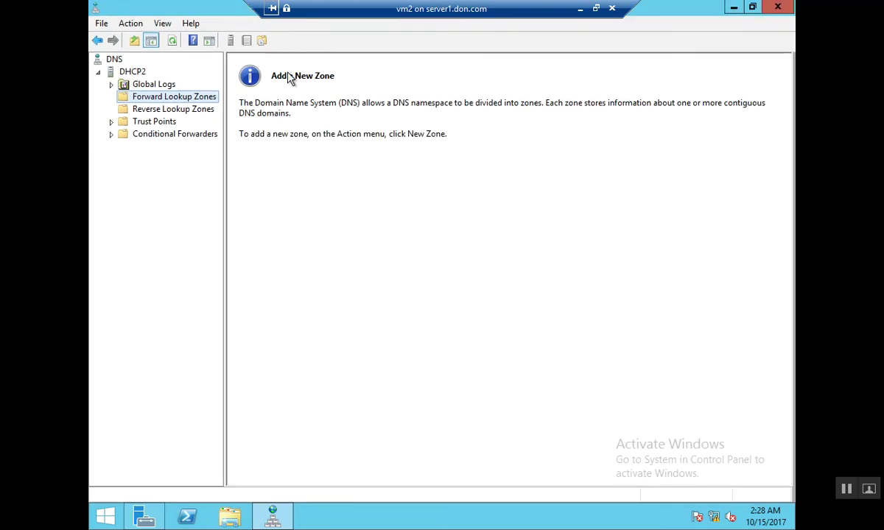
Start a new forward lookup zone on DHCP2 as a secondary zone named yahoo.com
right_click(167, 100)
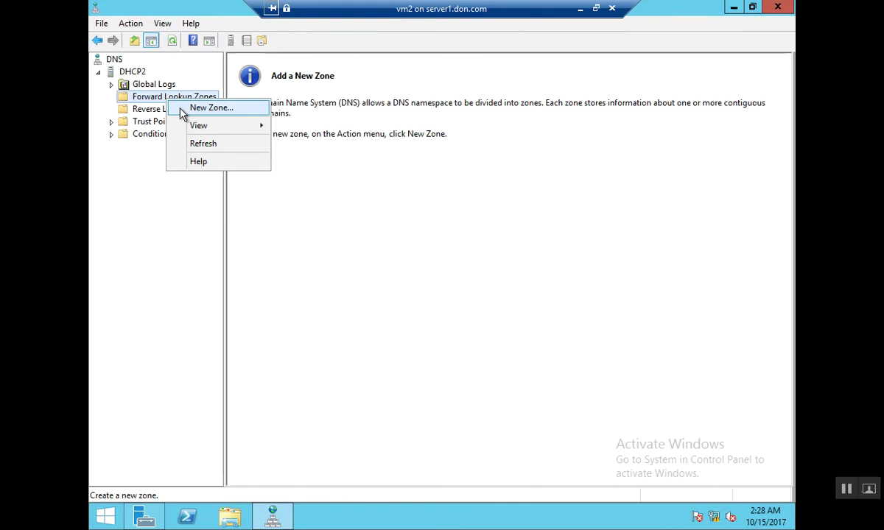
left_click(181, 110)
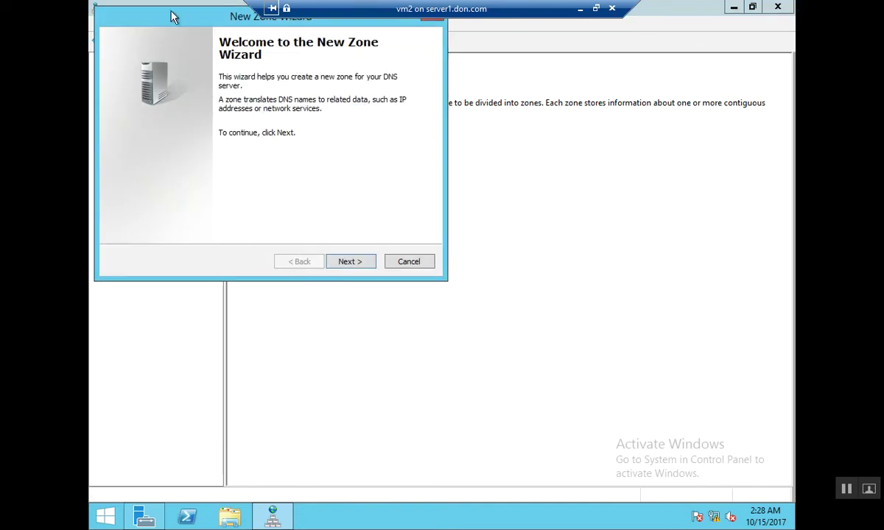
left_click_drag(171, 22, 351, 154)
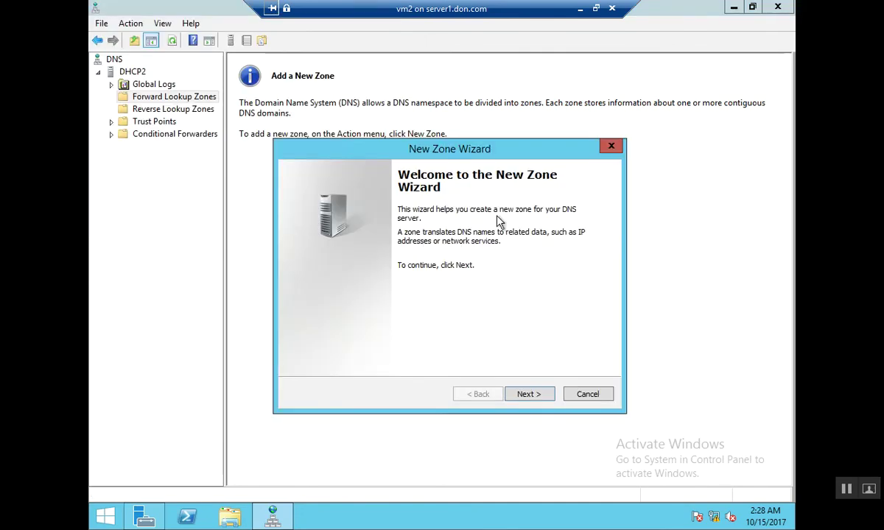
left_click(527, 398)
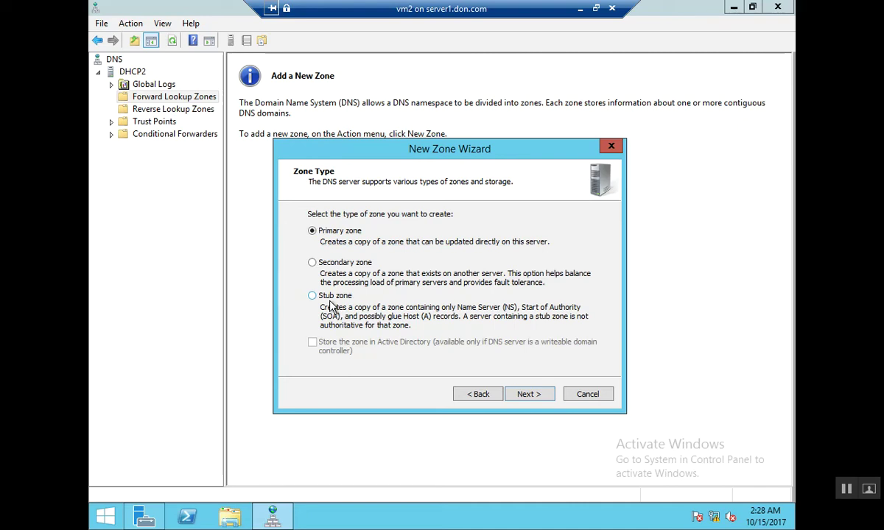
left_click(346, 273)
left_click(520, 394)
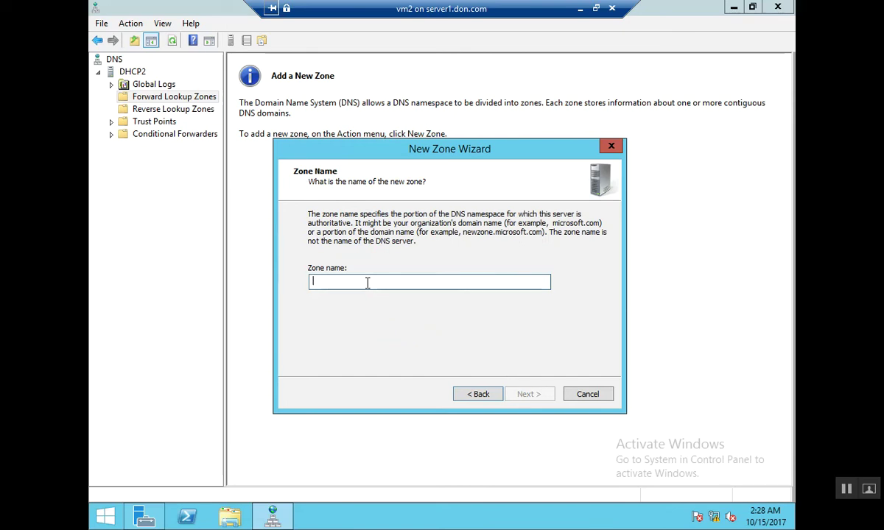
type("ya")
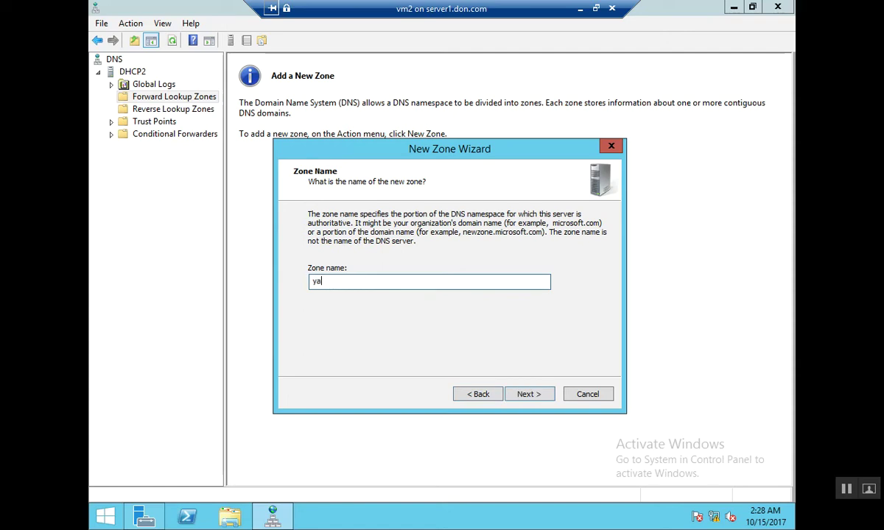
type("hoo.com")
left_click(539, 396)
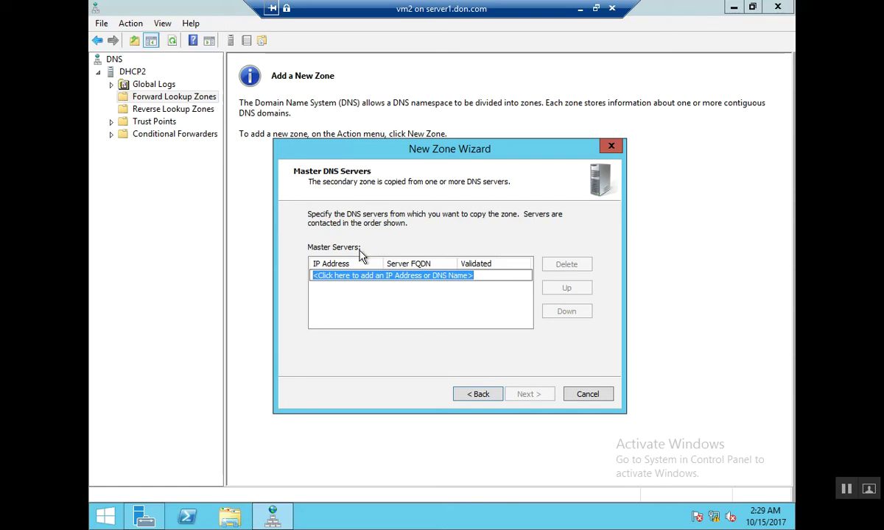
Add 192.168.1.51 as the master DNS server and finish creating the secondary zone
type("192.168.1.")
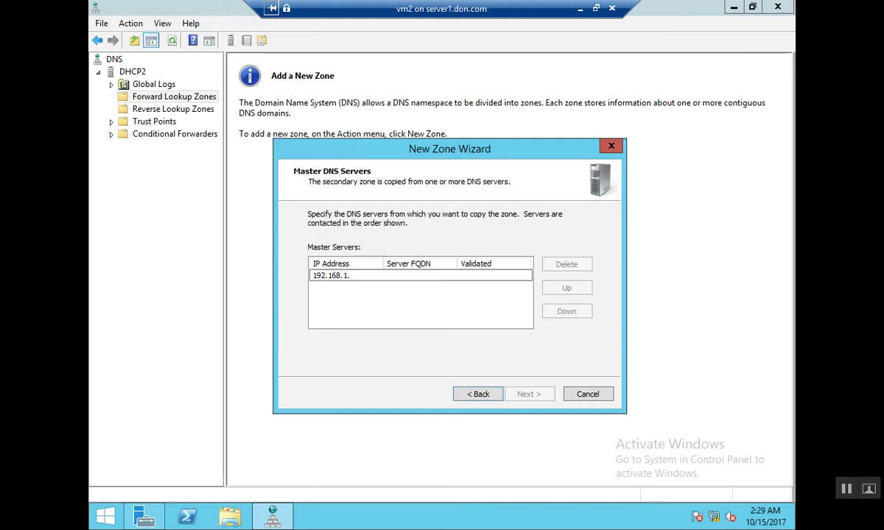
type("51")
key("Return")
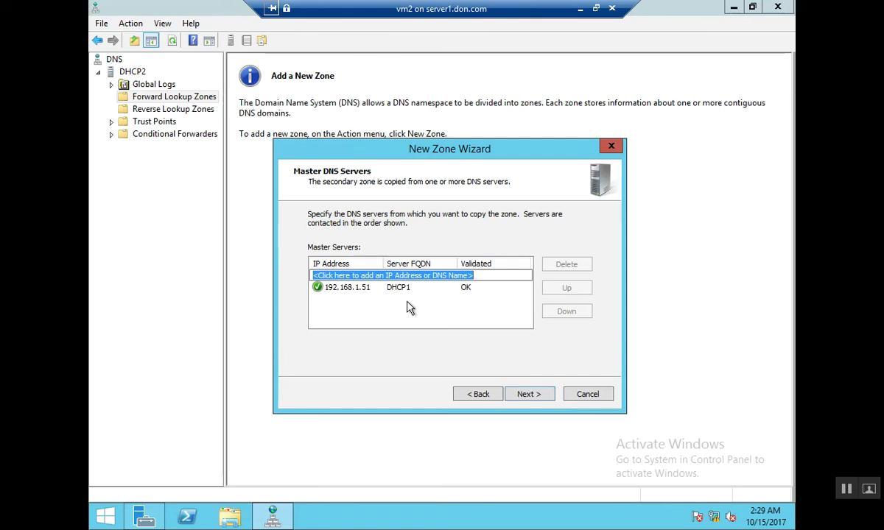
left_click(544, 394)
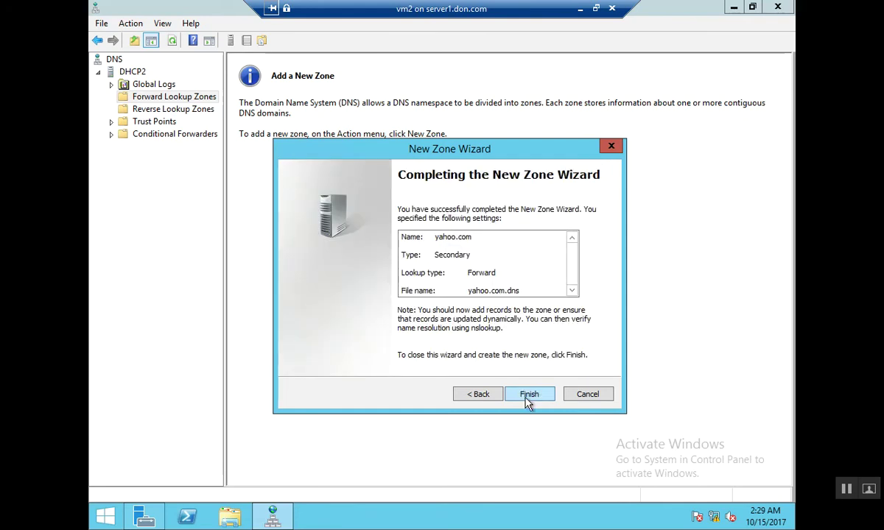
left_click(529, 395)
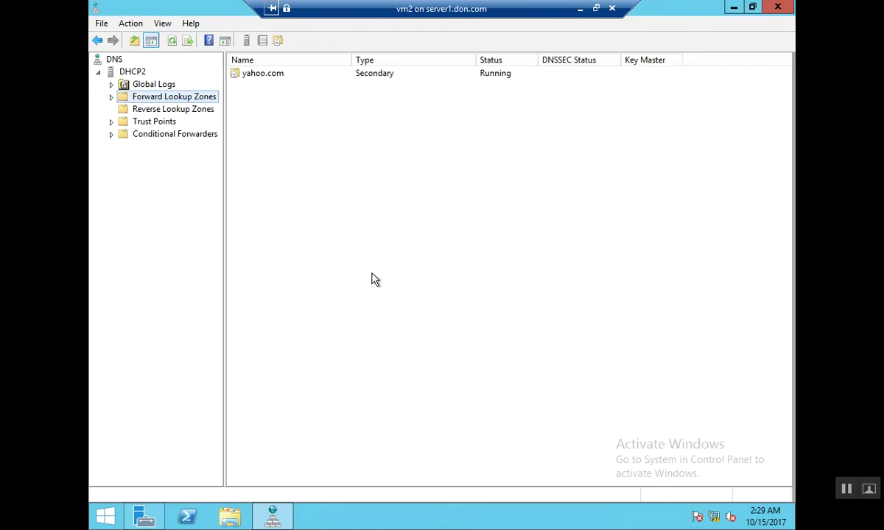
Expand the forward lookup zones on DHCP2 and open yahoo.com to check whether its records load
double_click(190, 98)
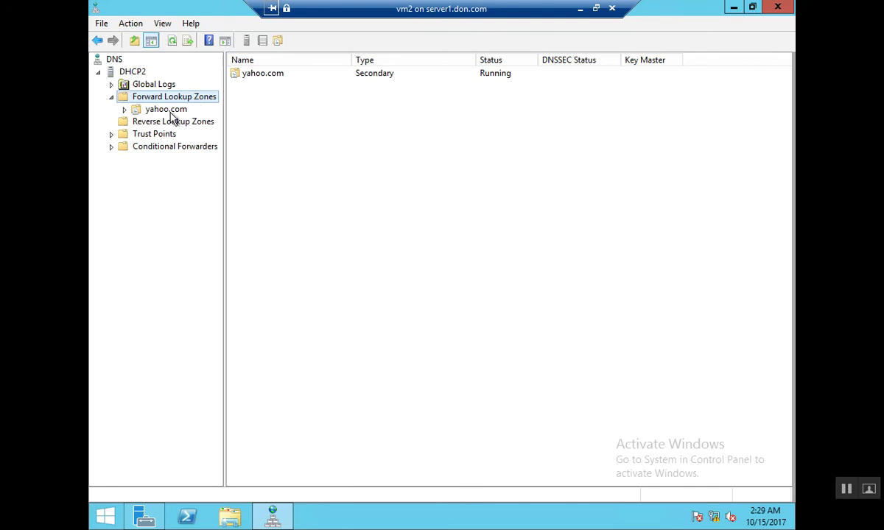
left_click(170, 112)
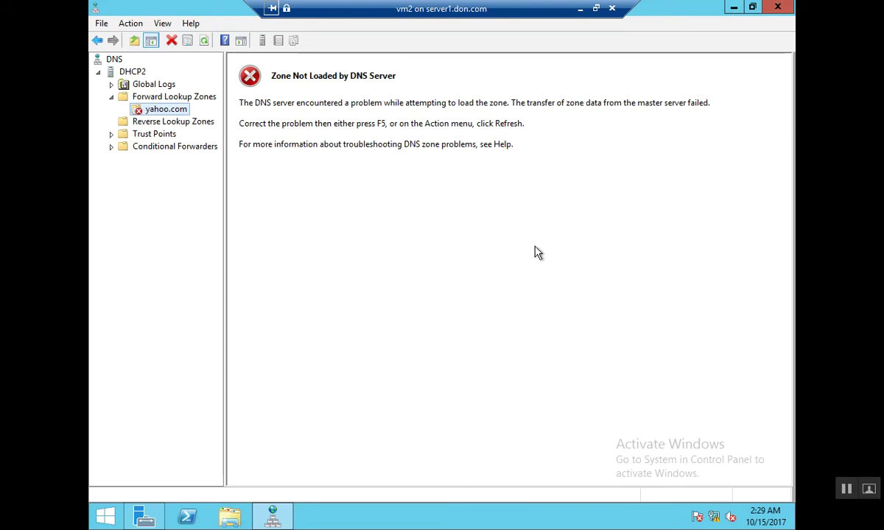
Switch to vm1 and set the yahoo.com zone on DHCP1 to allow zone transfers to any server
left_click(580, 9)
left_click(225, 515)
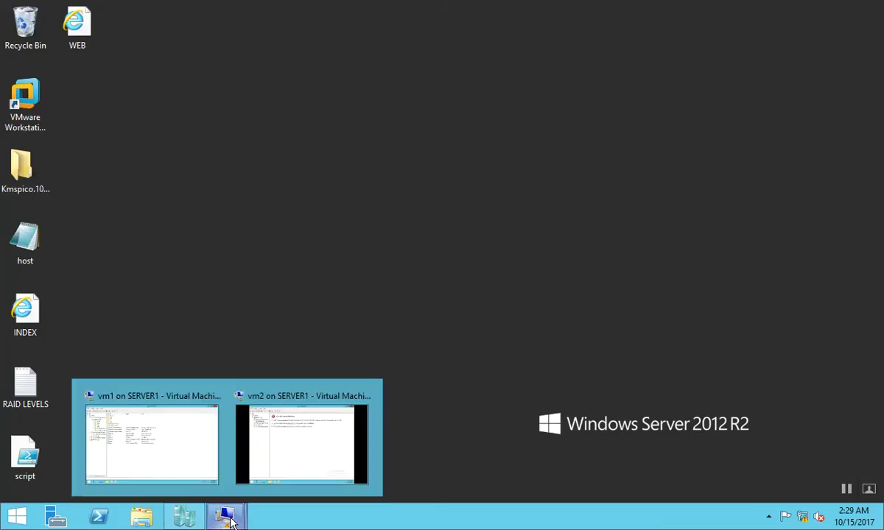
left_click(184, 441)
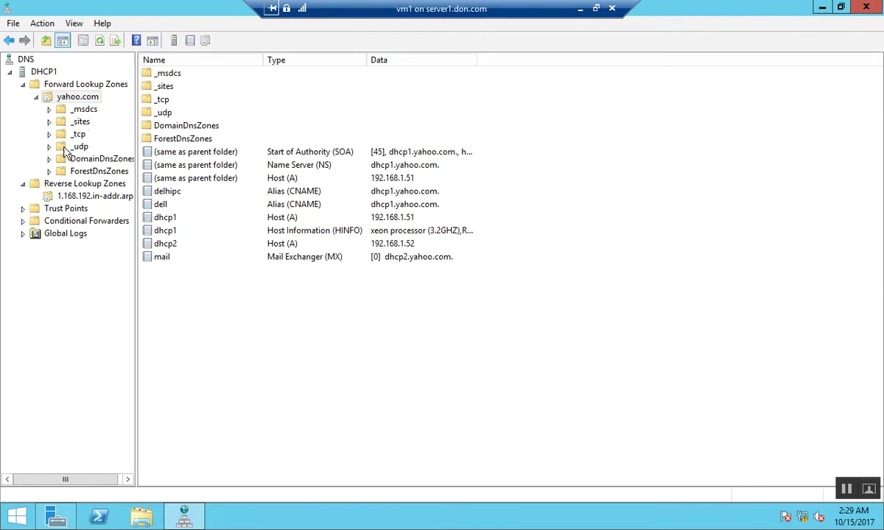
right_click(88, 103)
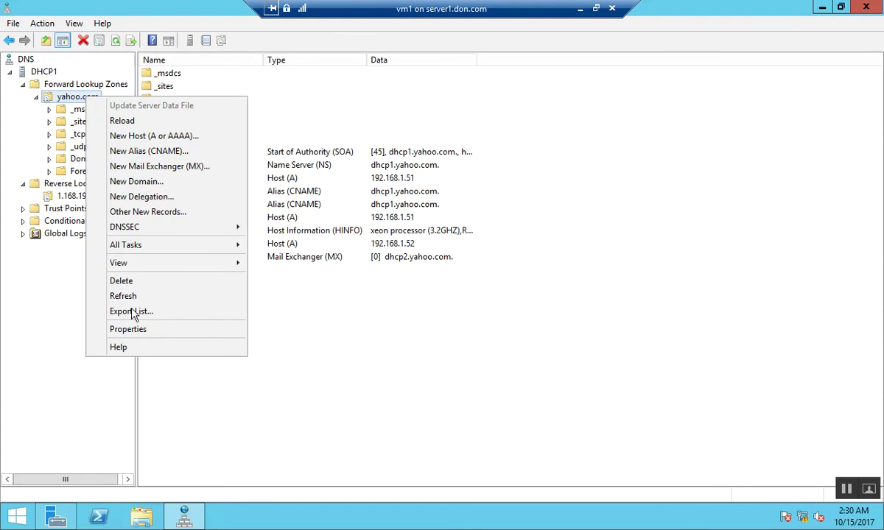
left_click(174, 330)
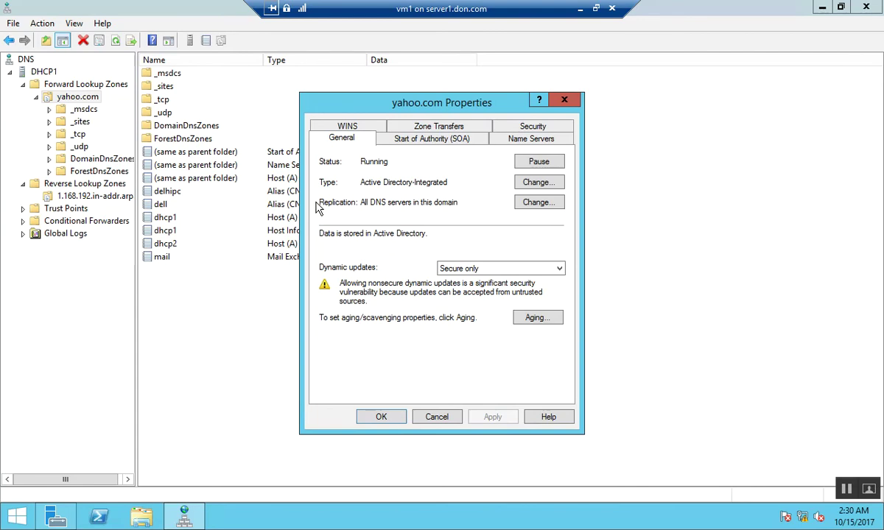
left_click(475, 130)
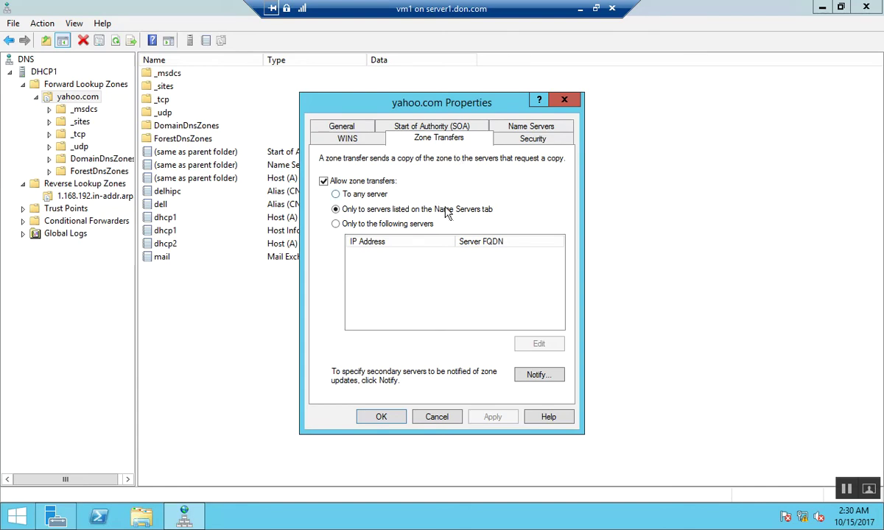
left_click(363, 196)
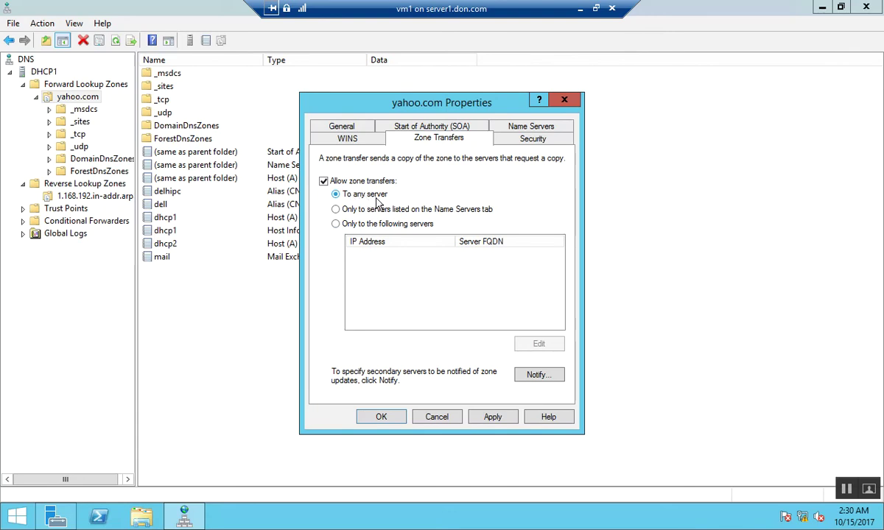
Set automatic notification for yahoo.com to the following servers and add 192.168.1.52 to the list
left_click(538, 376)
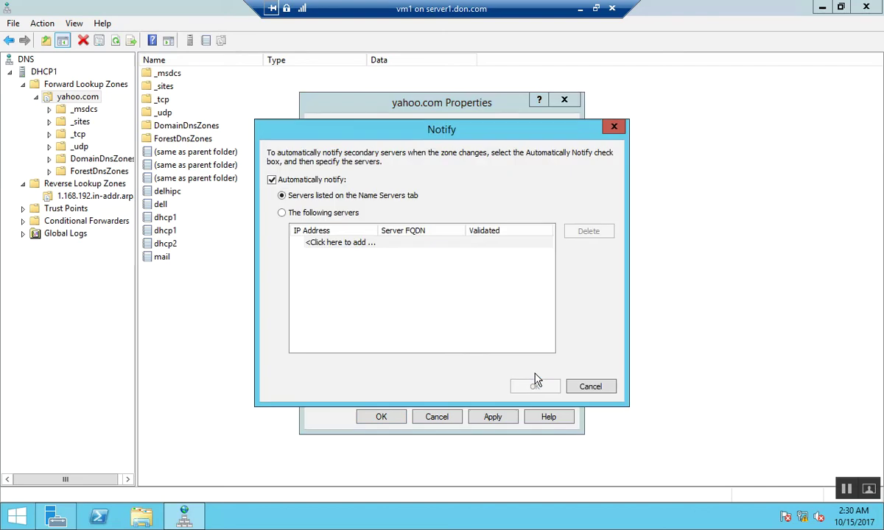
left_click(283, 213)
left_click(328, 246)
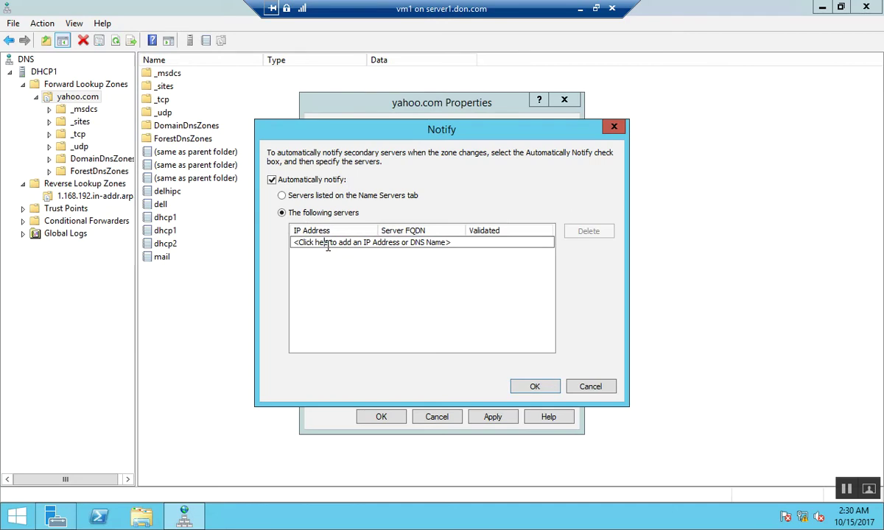
left_click_drag(468, 244, 166, 223)
type("192")
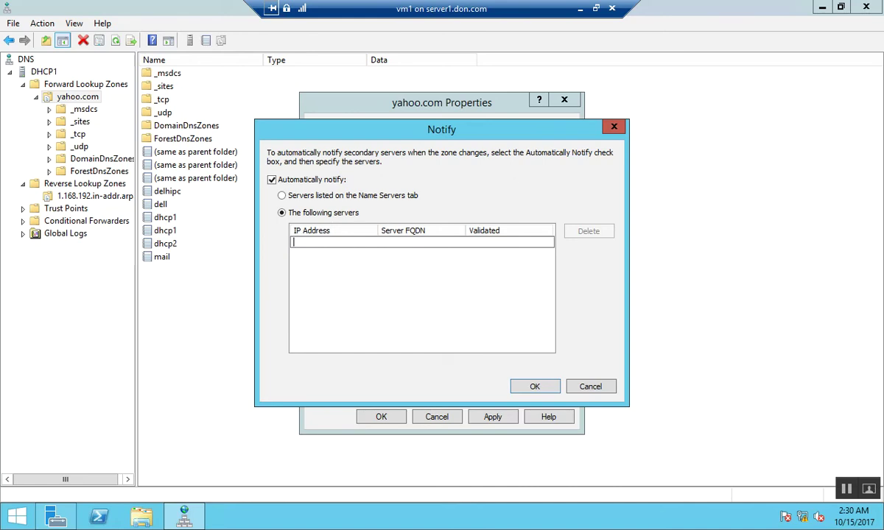
type(".168.1.52")
key("Return")
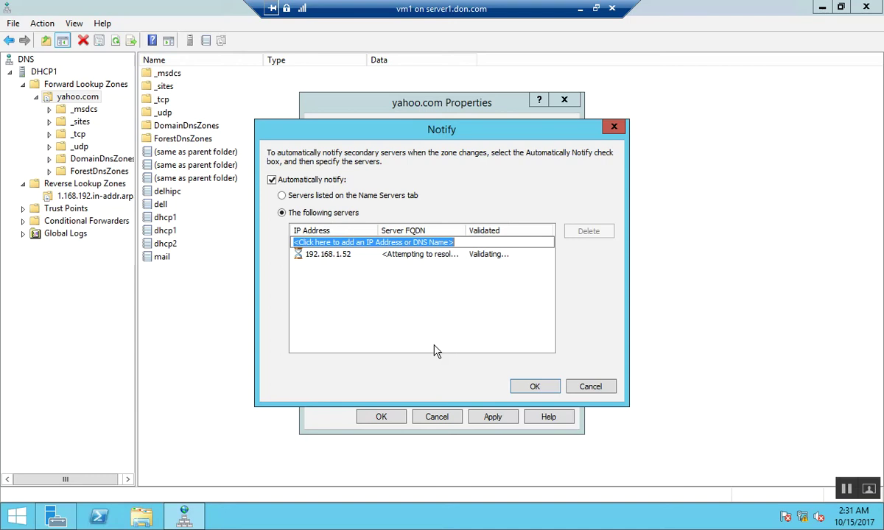
Open Network Connections on vm1 with ncpa.cpl and bring up the Ethernet adapter's Internet Protocol Version 4 properties
key("super+r")
key("BackSpace")
type("ncpa.cpl")
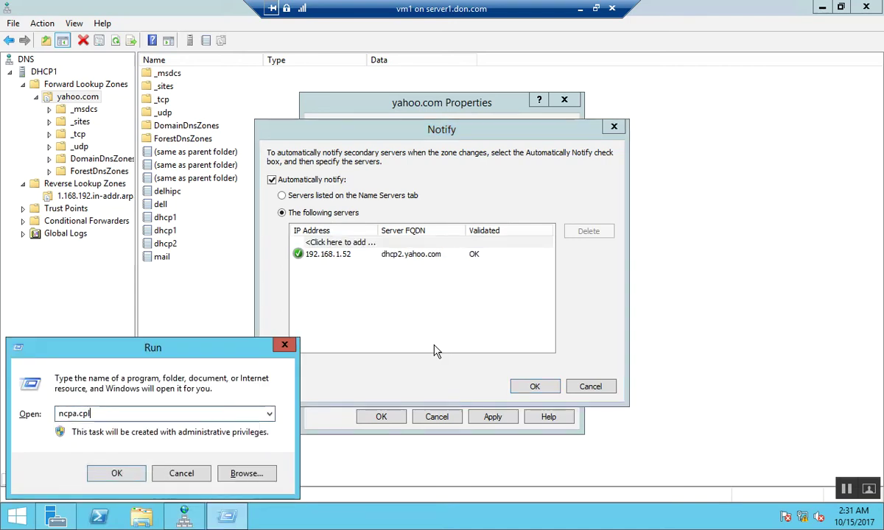
key("Return")
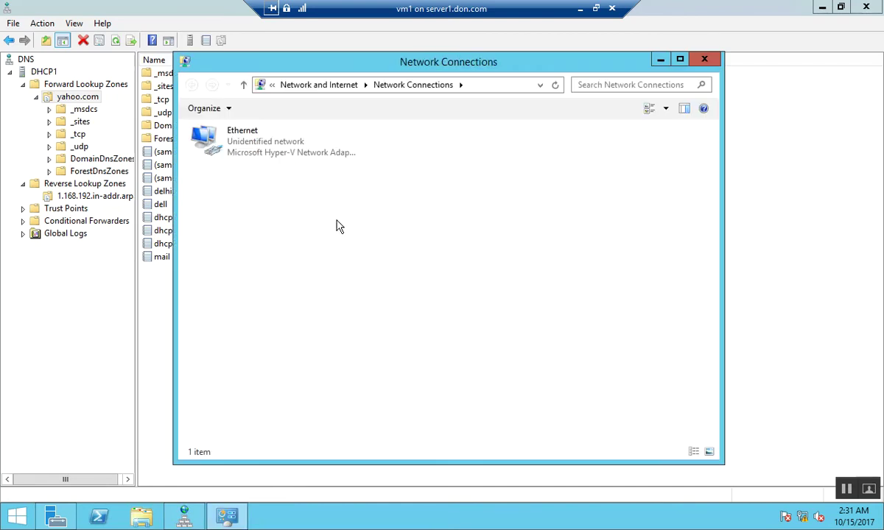
double_click(248, 146)
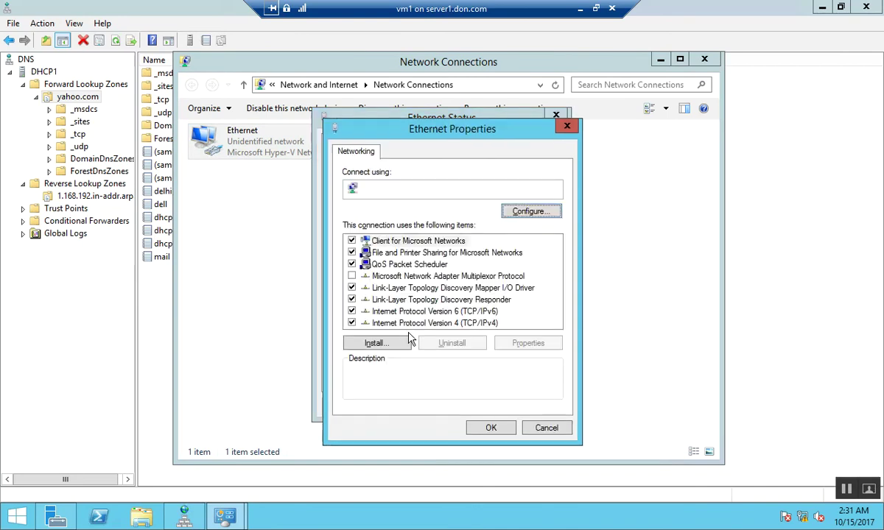
double_click(412, 323)
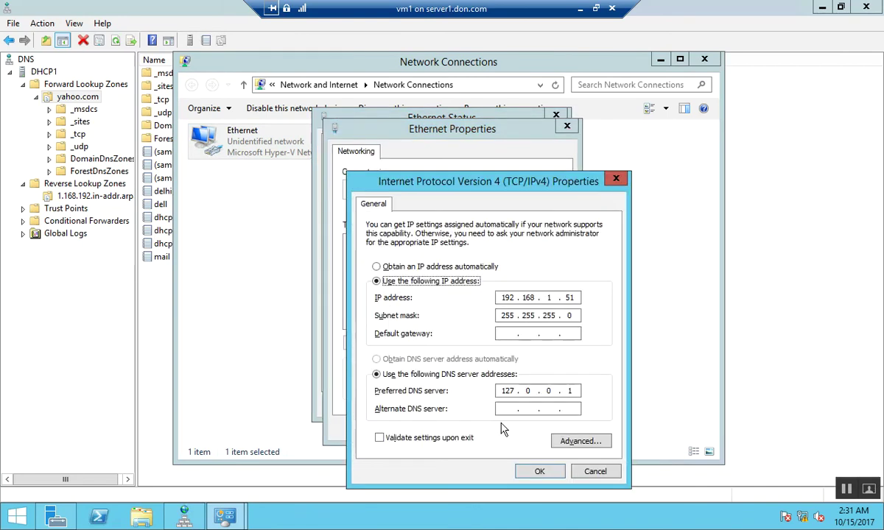
Set the preferred DNS server to 192.168.1.51, enter an alternate DNS server starting with 192.168, and close the saved network settings
left_click(572, 390)
key("BackSpace")
key("BackSpace")
key("BackSpace")
key("BackSpace")
key("BackSpace")
key("BackSpace")
type("1921681")
type("51")
type("192 . . .")
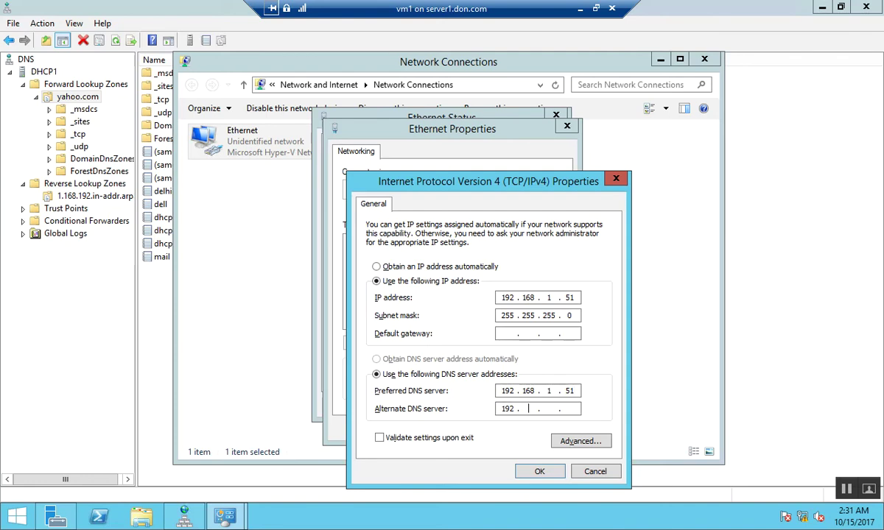
type("168")
left_click(541, 474)
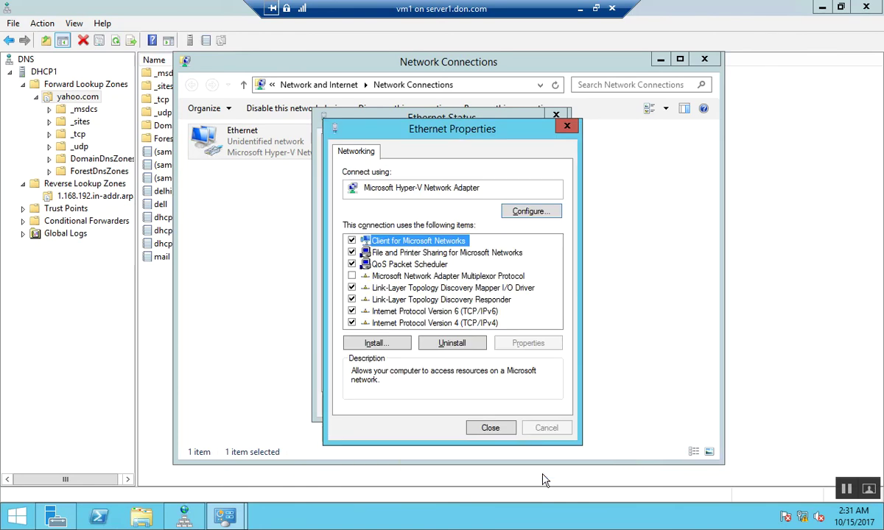
left_click(508, 432)
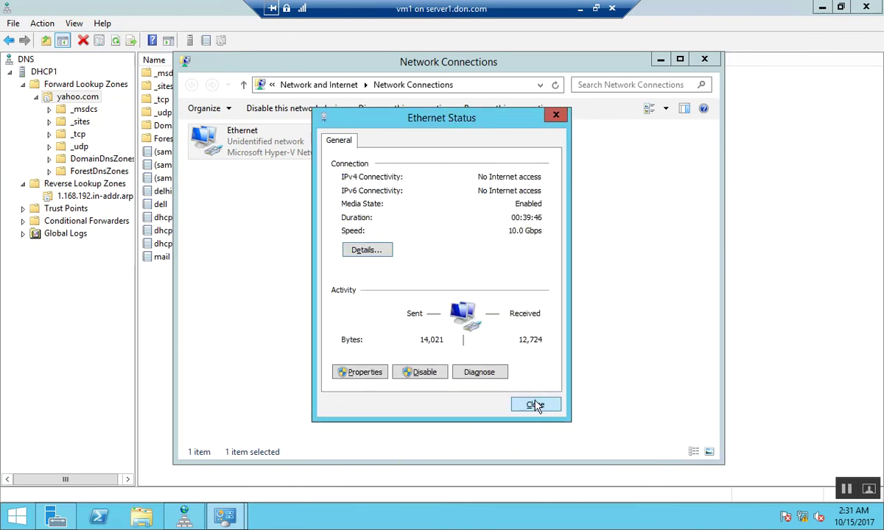
left_click(534, 404)
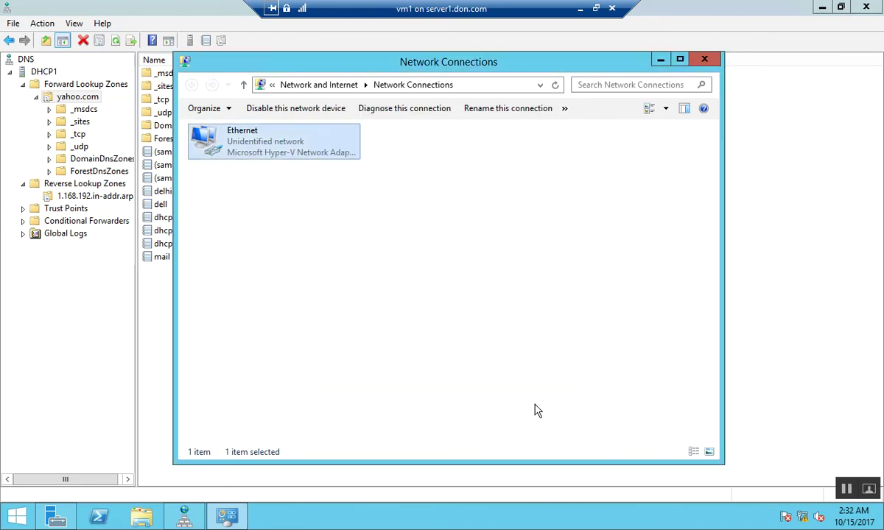
left_click(704, 59)
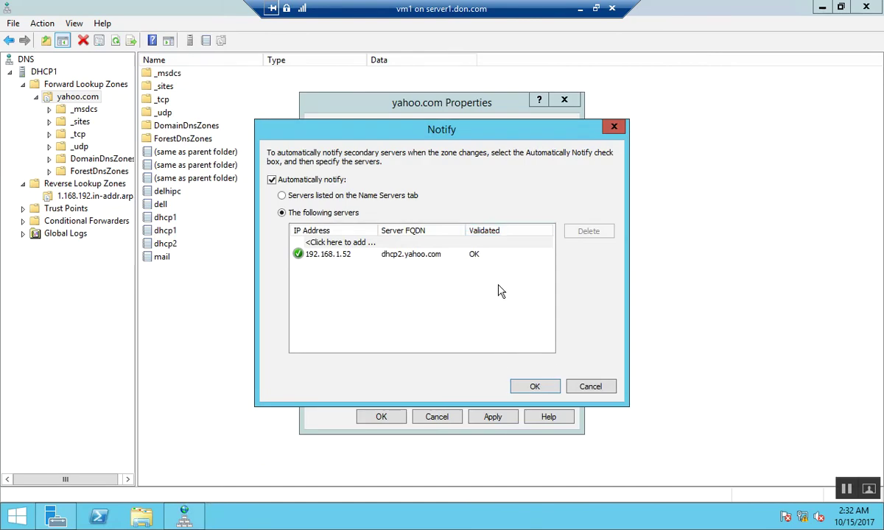
Save the notify list and zone transfer settings, and refresh the yahoo.com zone on DHCP1
left_click(535, 387)
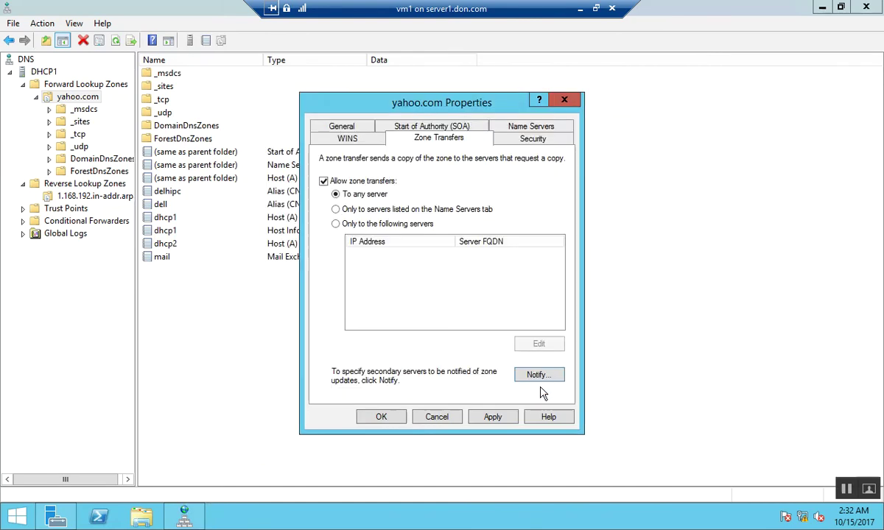
left_click(501, 417)
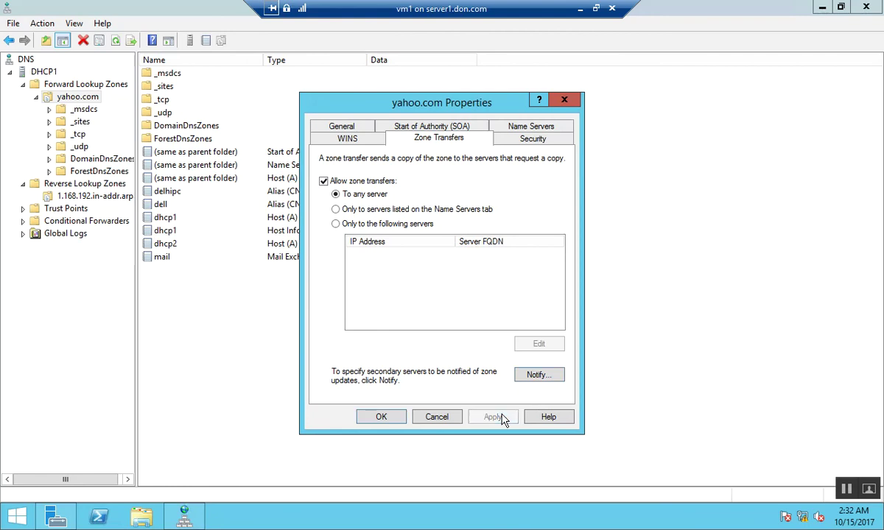
left_click(381, 418)
right_click(355, 377)
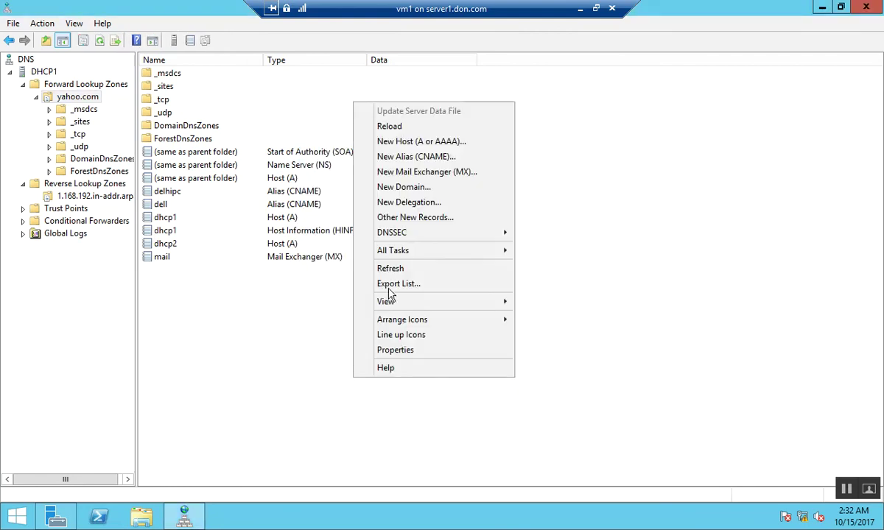
left_click(398, 269)
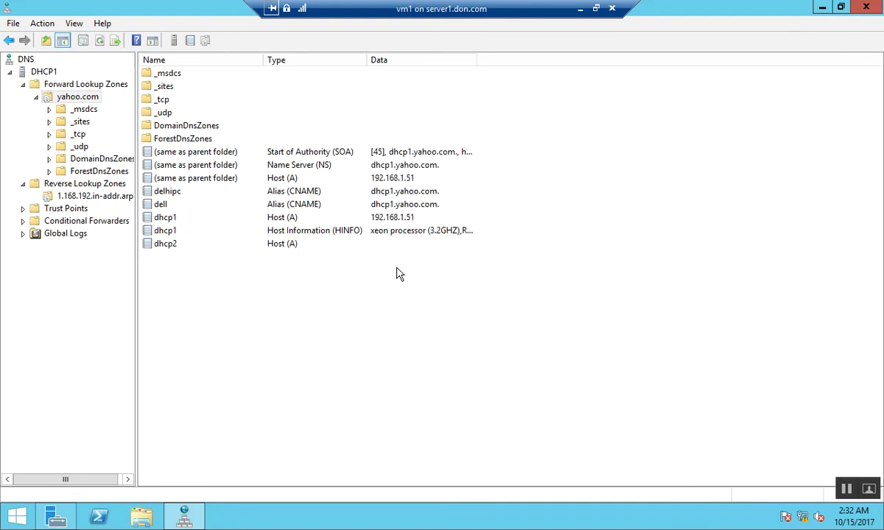
Switch to vm2 and transfer the secondary yahoo.com zone on DHCP2 from its master
left_click(578, 8)
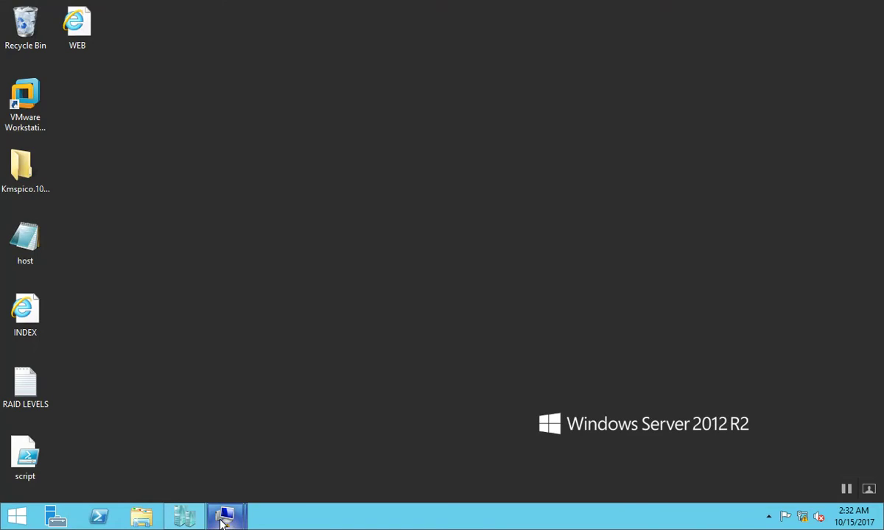
mouse_move(226, 516)
left_click(324, 430)
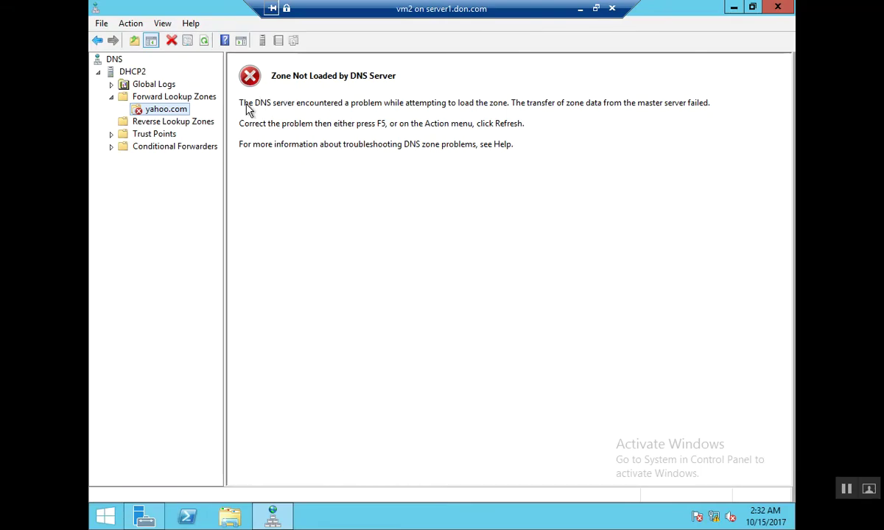
right_click(184, 113)
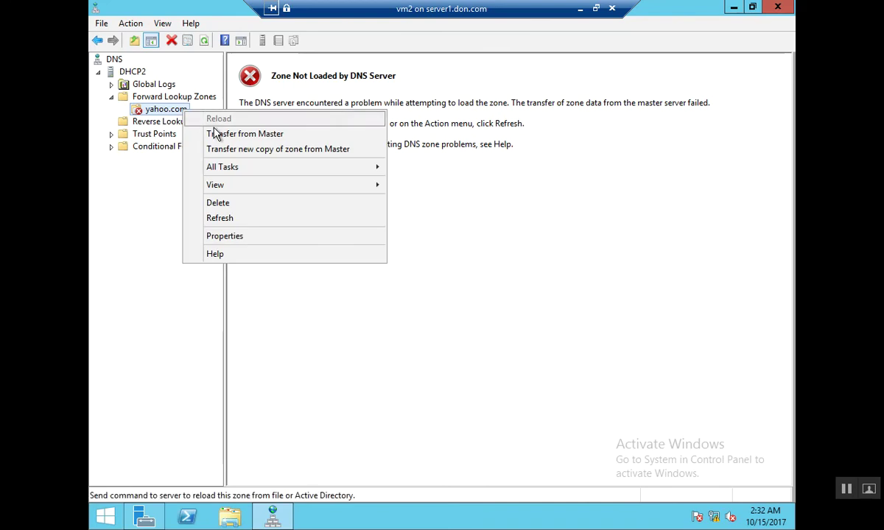
left_click(214, 135)
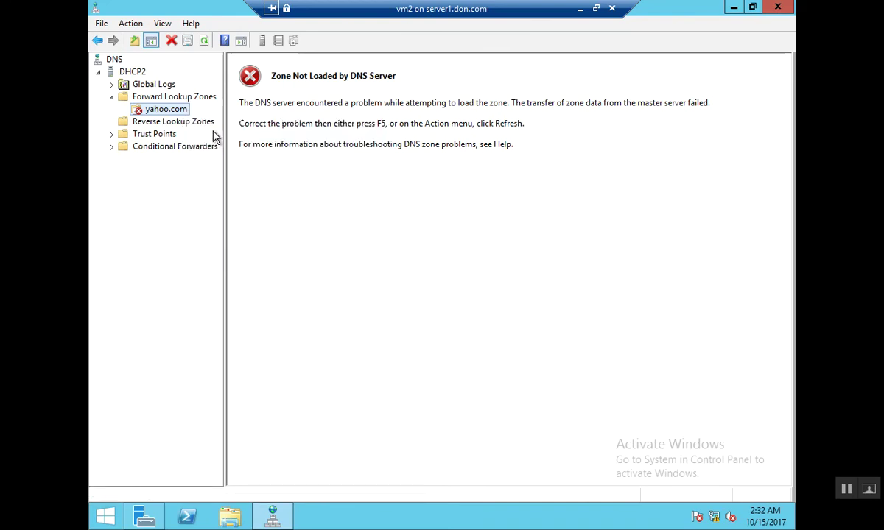
Recheck the forward lookup zones on DHCP2 and reopen yahoo.com to bring up its transferred records
right_click(178, 112)
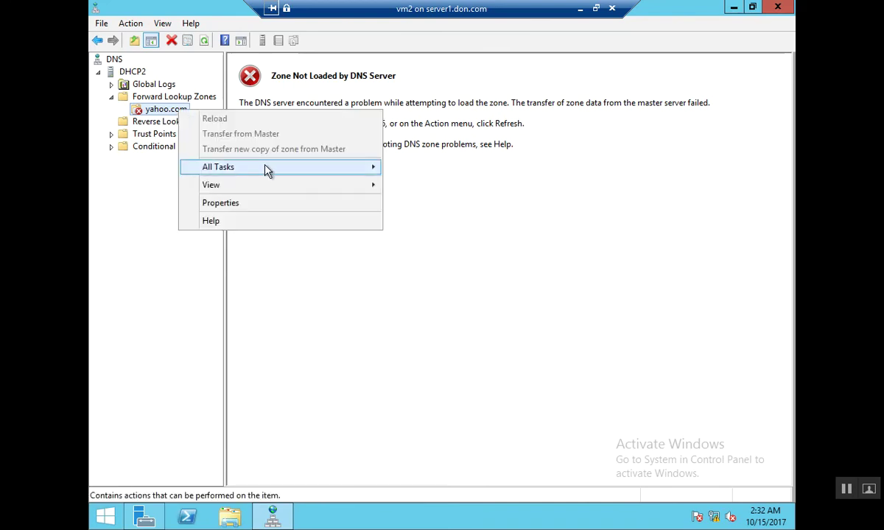
mouse_move(268, 168)
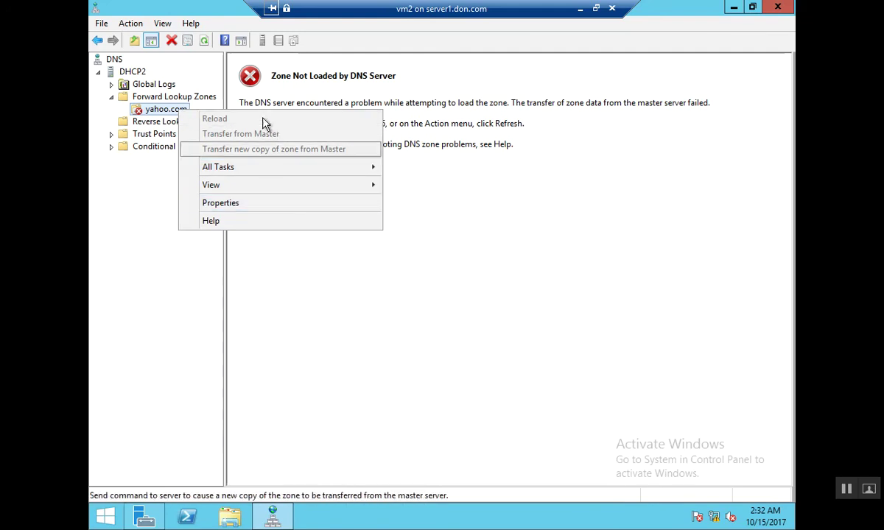
left_click(541, 226)
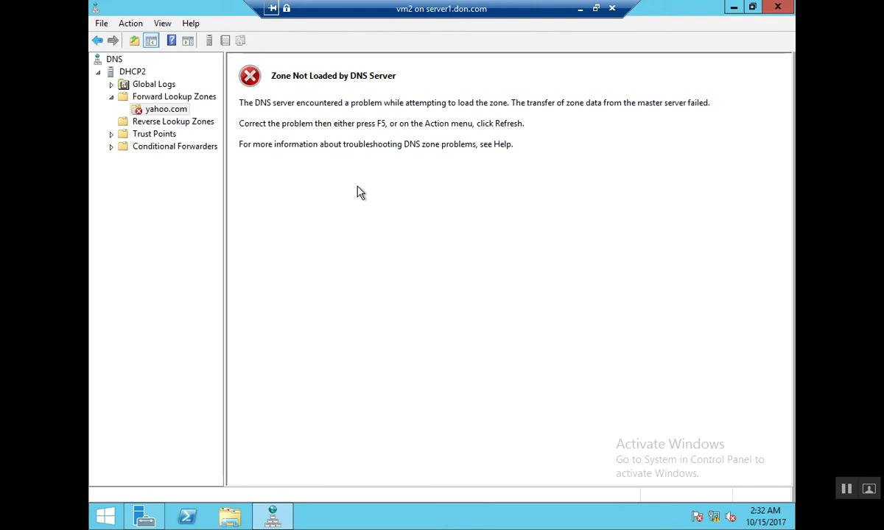
left_click(163, 98)
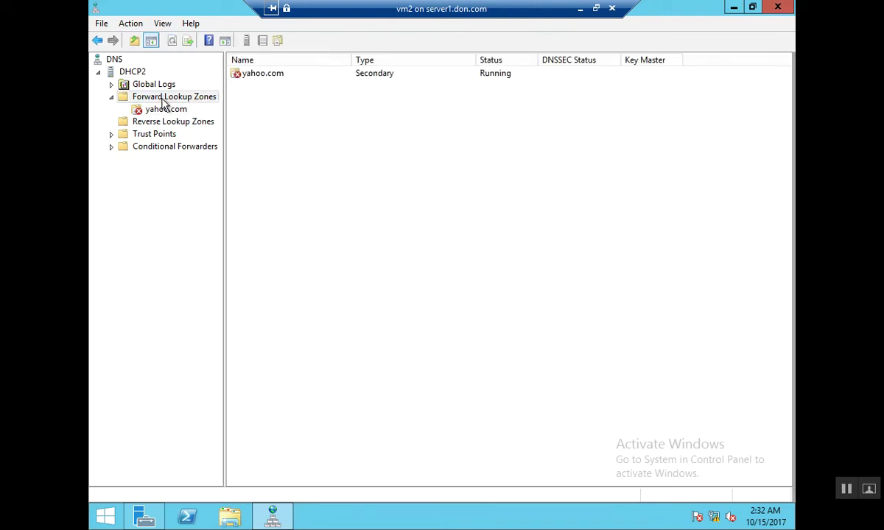
right_click(162, 100)
left_click(157, 140)
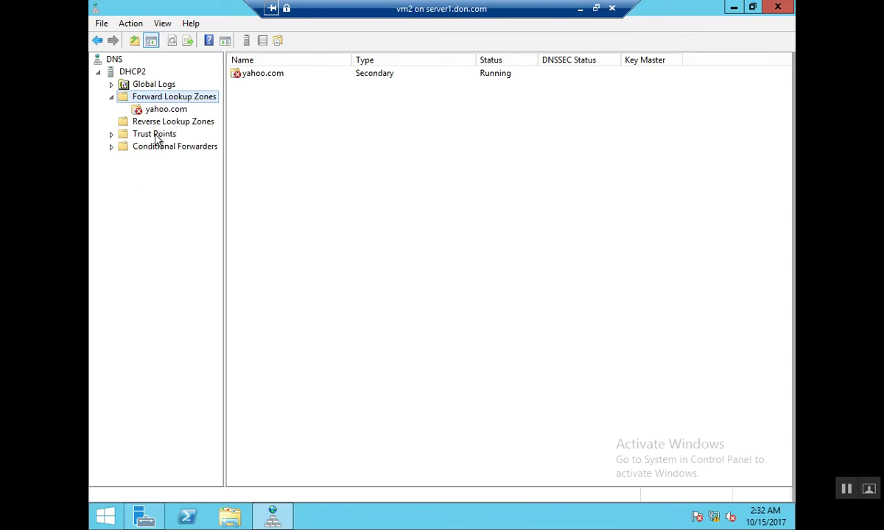
right_click(158, 109)
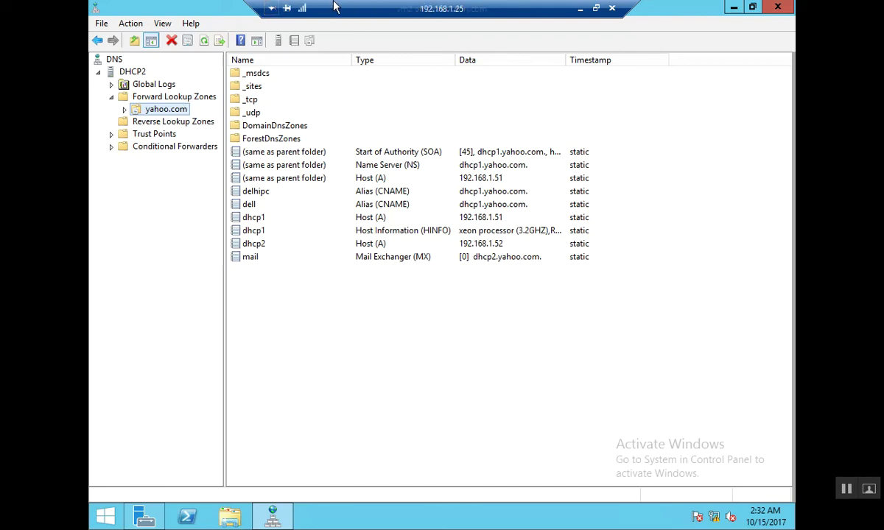
Inspect the properties of the mail MX record and the dell CNAME record in the secondary yahoo.com zone
left_click(273, 263)
double_click(274, 257)
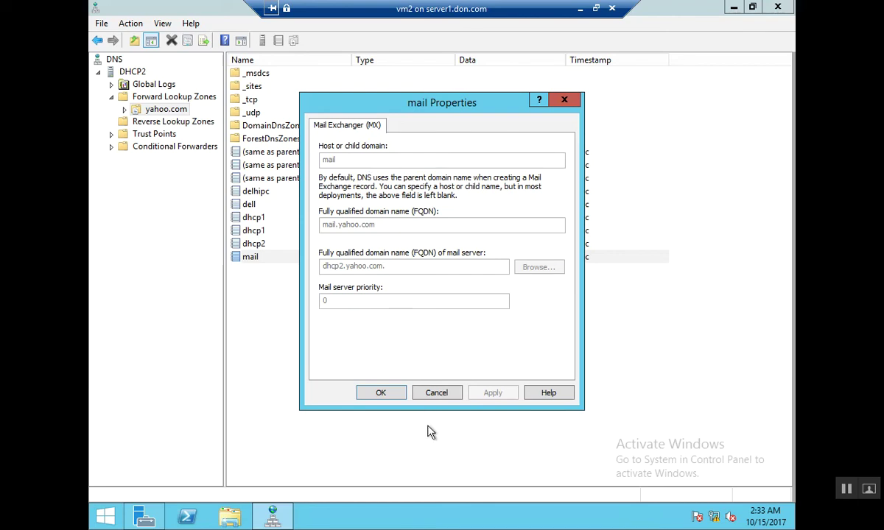
left_click(439, 395)
left_click_drag(331, 309, 287, 207)
double_click(287, 207)
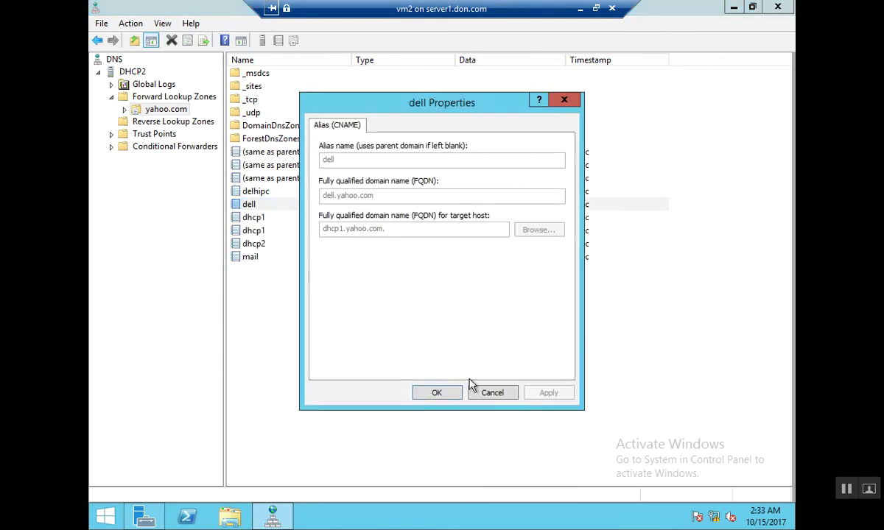
Inspect the properties of the dhcp1 HINFO record and the Start of Authority record in the secondary yahoo.com zone, and refresh the zone
left_click(491, 392)
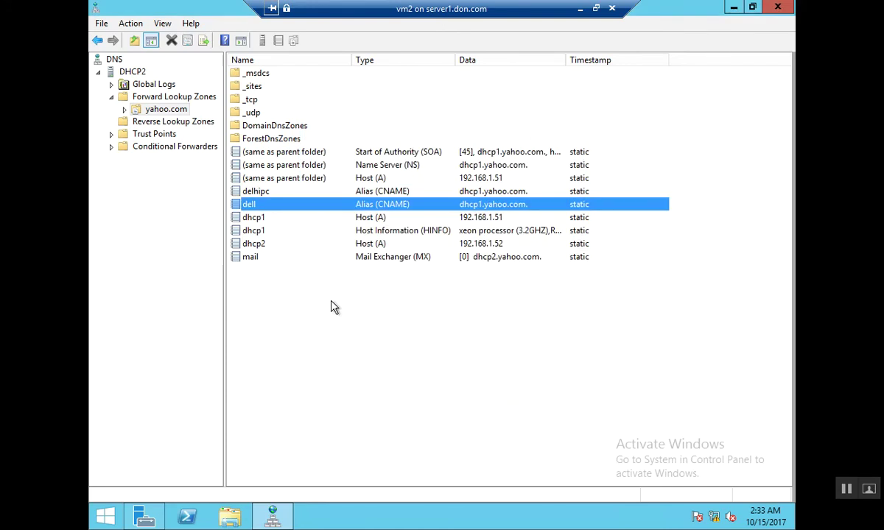
left_click(311, 257)
double_click(302, 230)
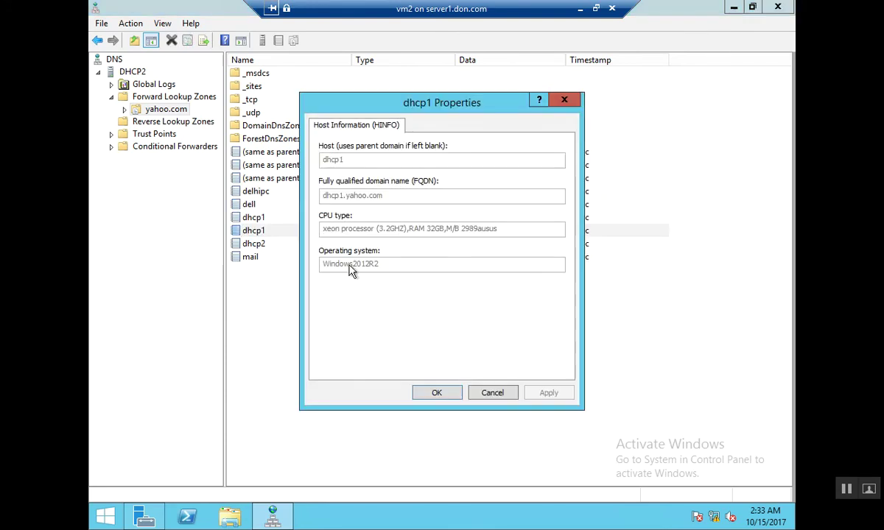
left_click(450, 393)
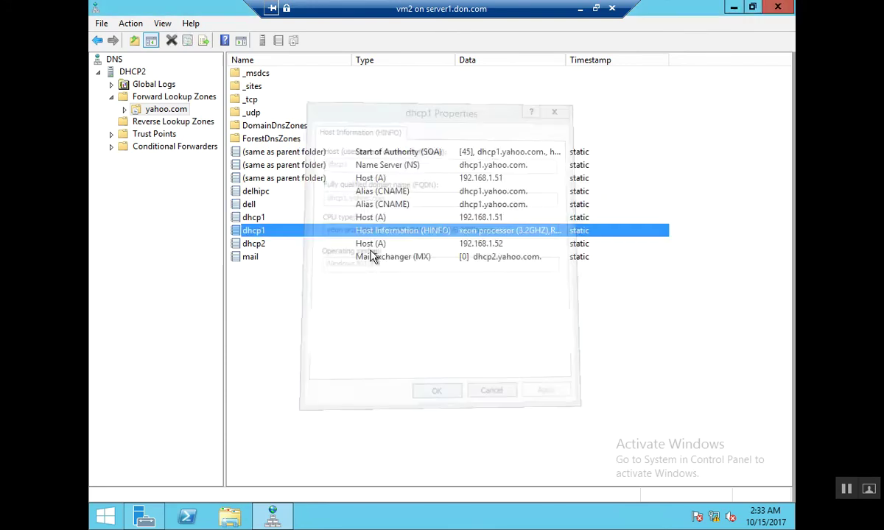
double_click(293, 153)
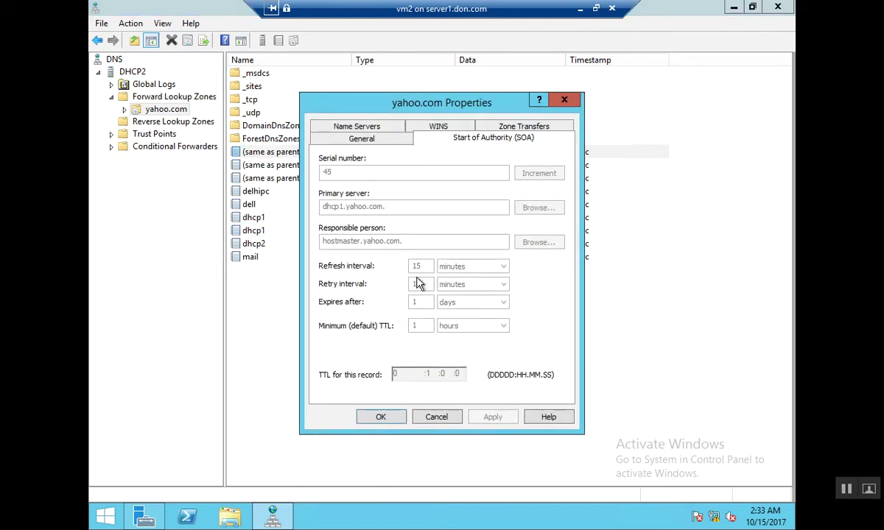
left_click(376, 417)
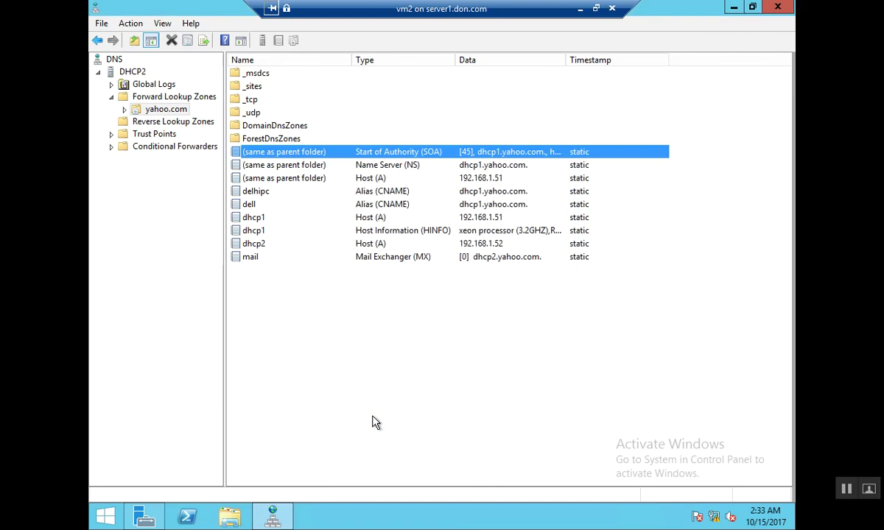
left_click(410, 454)
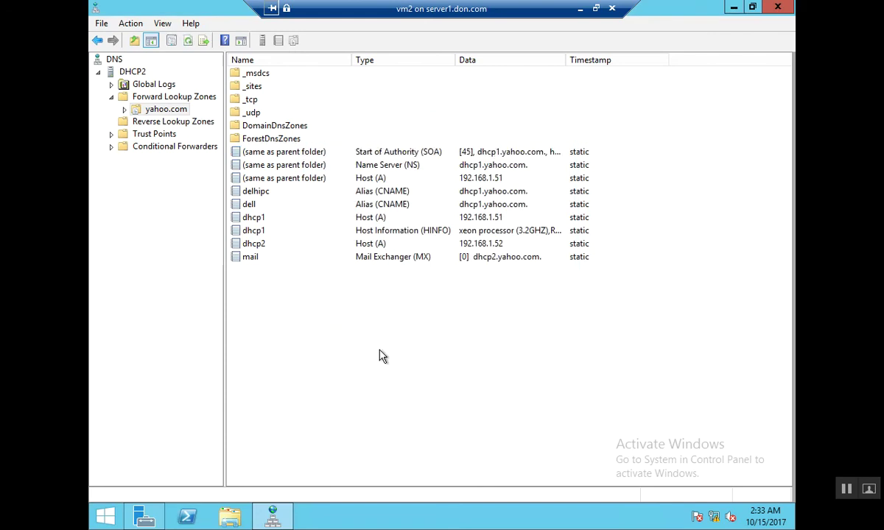
right_click(381, 357)
left_click(439, 244)
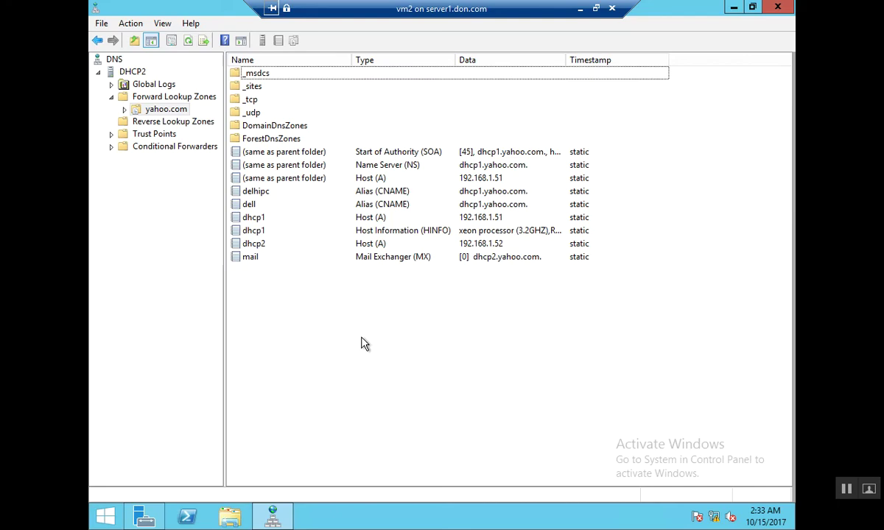
Open Network Connections on vm2 and bring up the IPv4 properties of the Ethernet adapter
key("super+r")
key("BackSpace")
type("ncd")
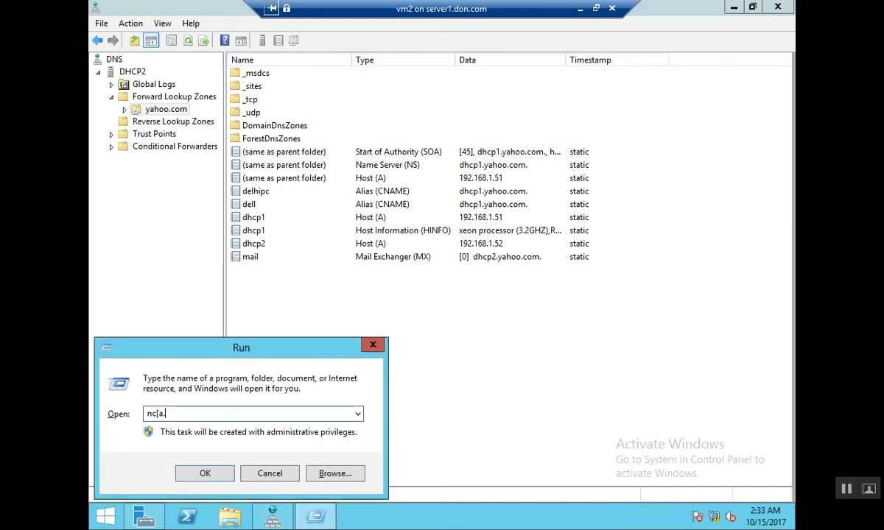
key("BackSpace")
key("Down")
key("Return")
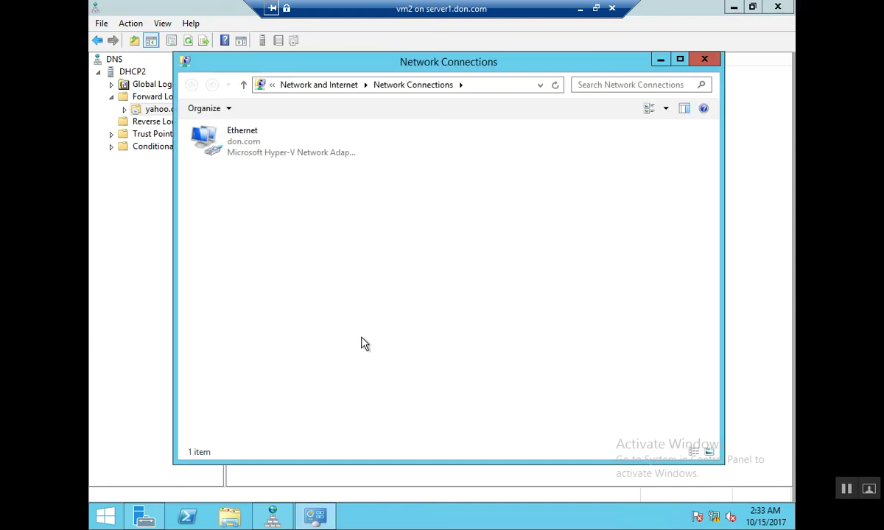
left_click(243, 146)
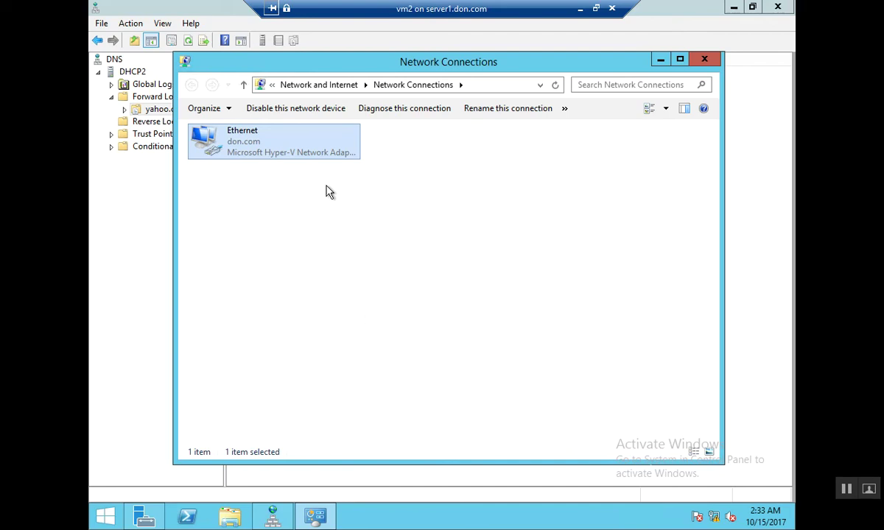
double_click(293, 152)
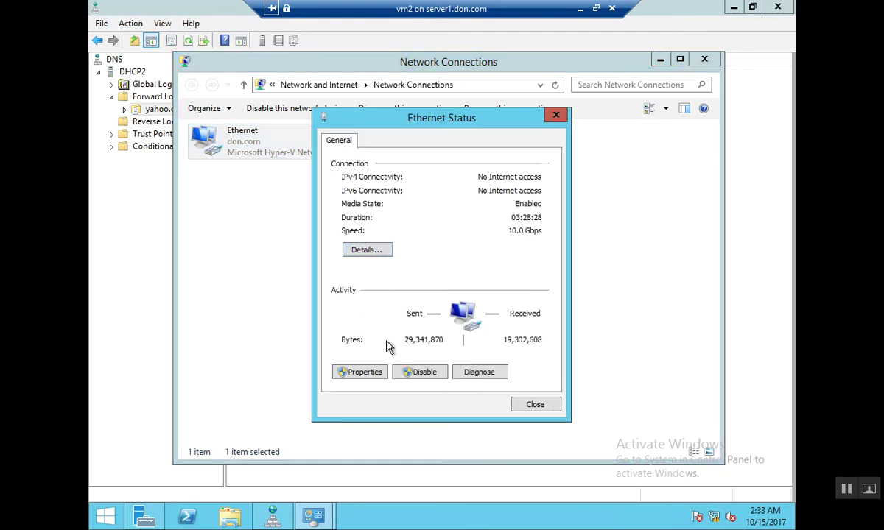
left_click(368, 379)
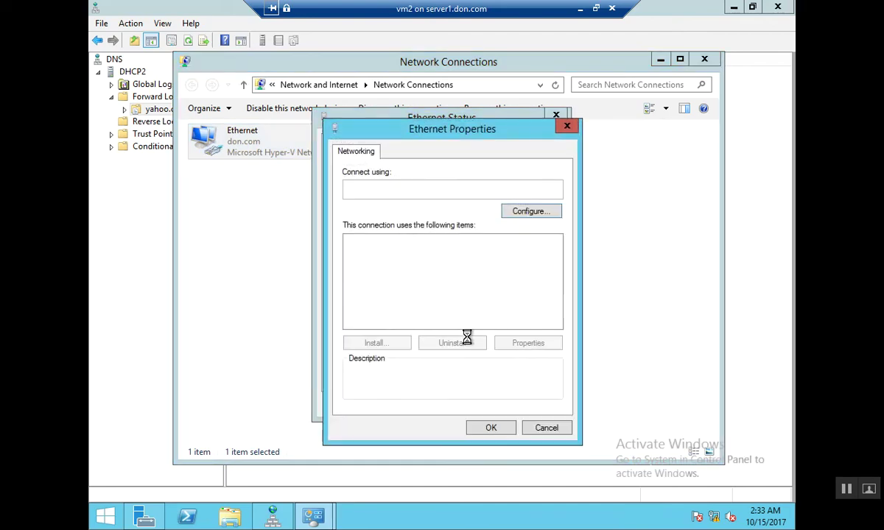
double_click(480, 324)
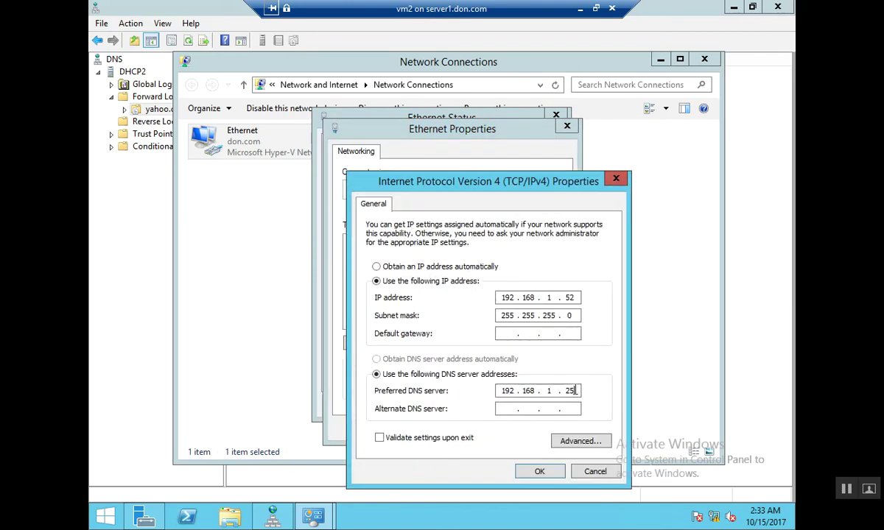
Set the preferred DNS server to 192.168.1.52 and the alternate to 192.168.1.51, save the adapter settings, and close Network Connections
key("BackSpace")
key("BackSpace")
key("BackSpace")
key("BackSpace")
key("BackSpace")
key("BackSpace")
key("BackSpace")
key("BackSpace")
type("192 . ")
type("168")
type("92 . 1")
type("68 . 1 .")
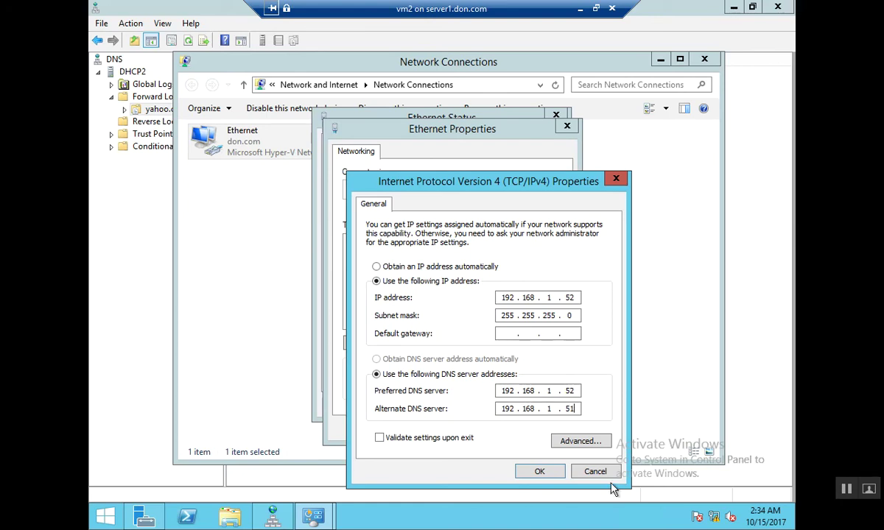
left_click(538, 471)
left_click(494, 427)
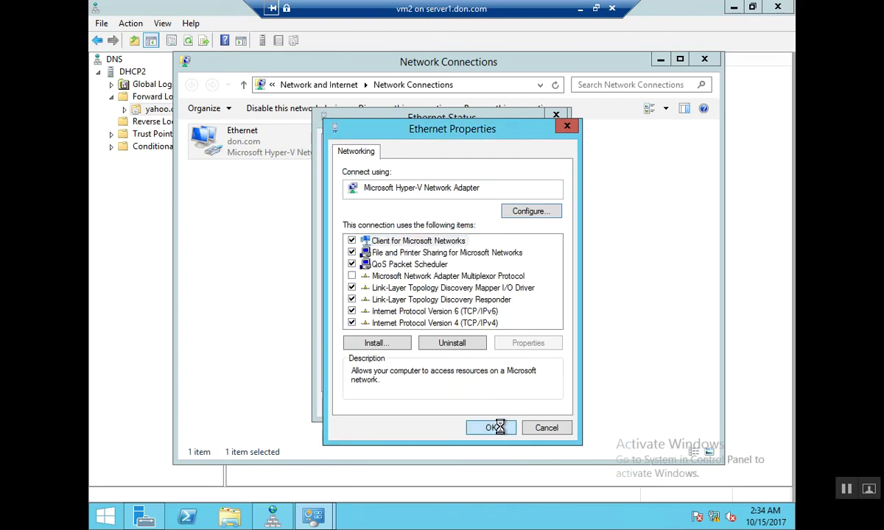
left_click(535, 405)
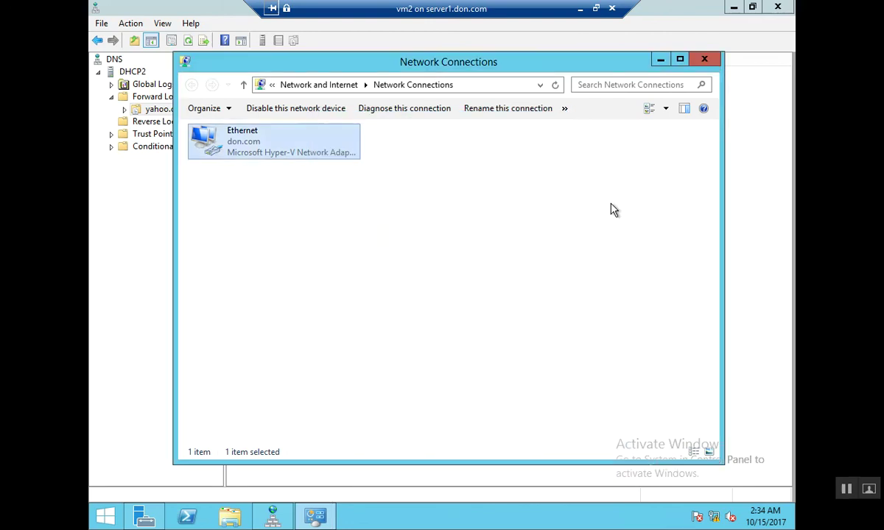
left_click(705, 62)
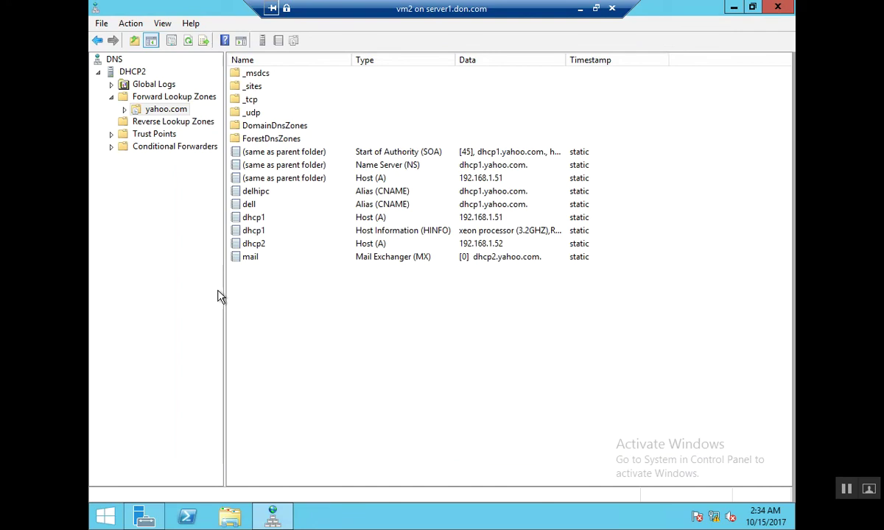
Refresh the secondary yahoo.com zone on DHCP2 and switch to vm1
right_click(285, 357)
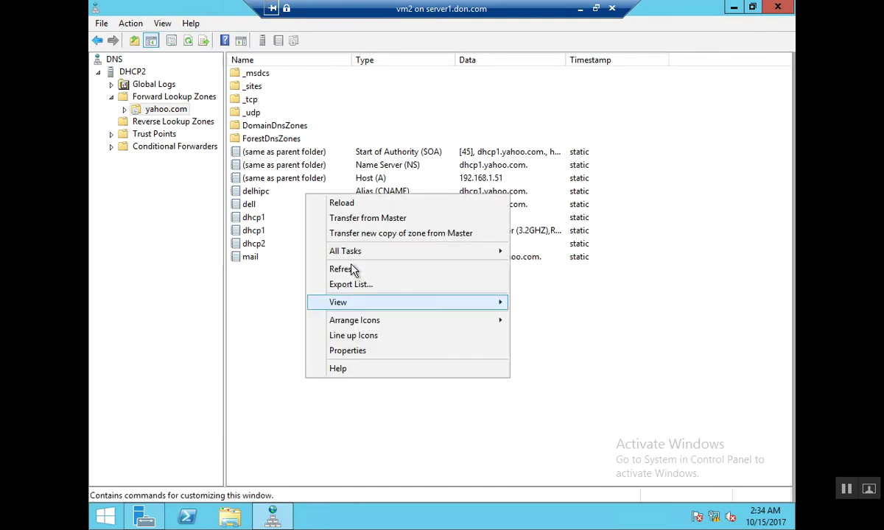
left_click(334, 253)
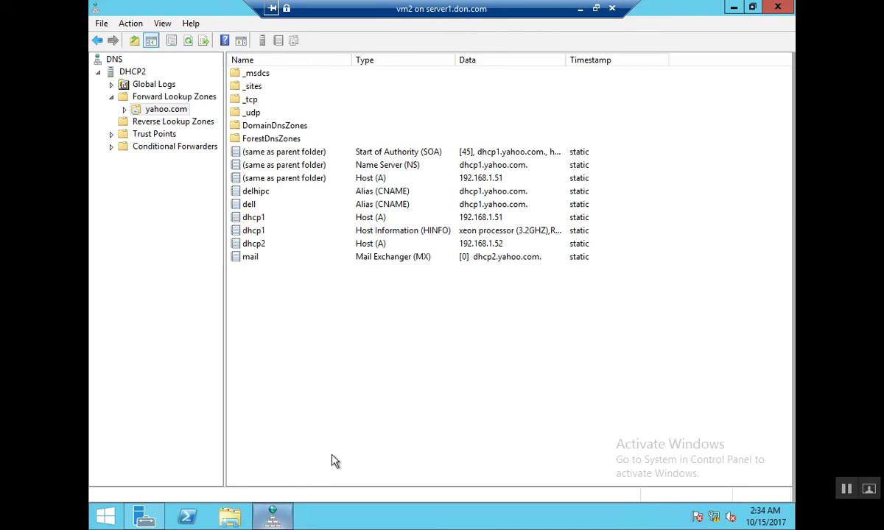
left_click(585, 11)
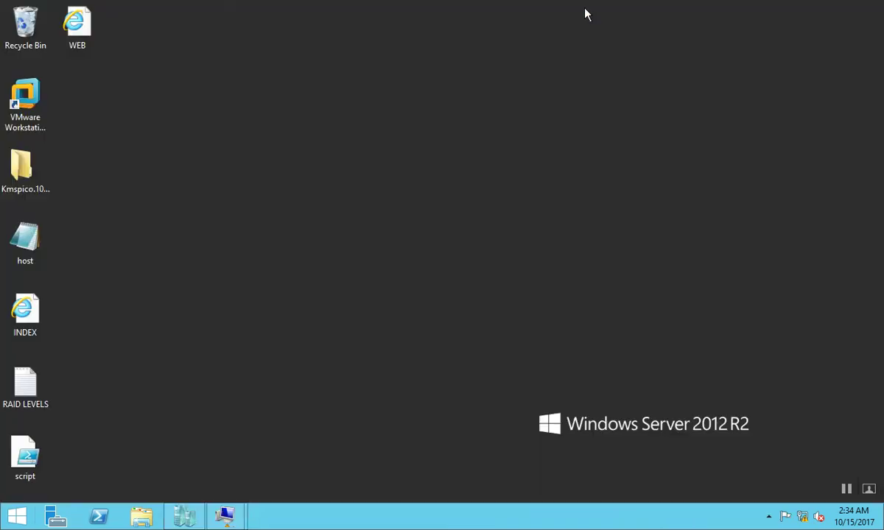
mouse_move(227, 514)
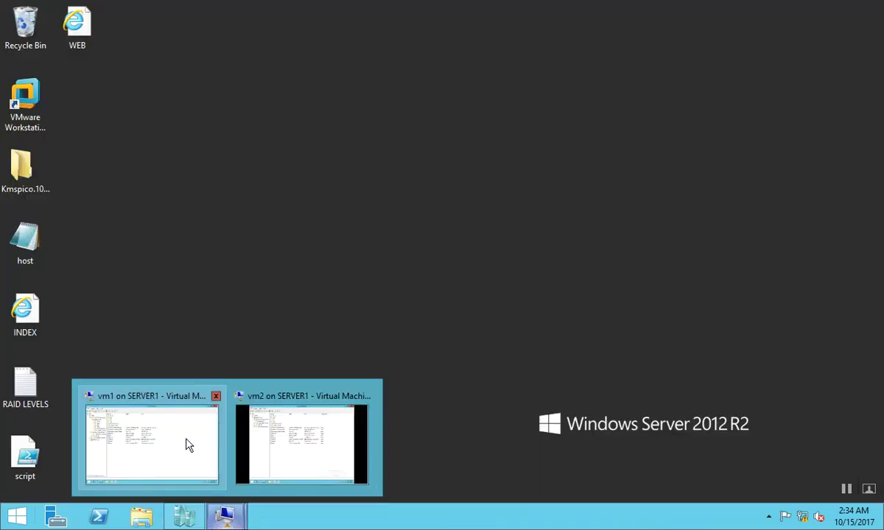
left_click(163, 439)
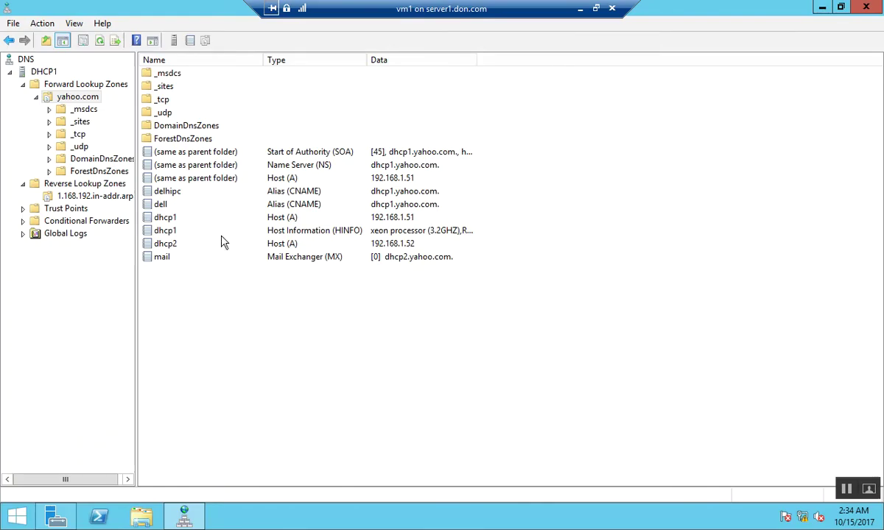
Start a new Host (A or AAAA) record in the yahoo.com zone on DHCP1, chosen from the other resource record types
right_click(193, 359)
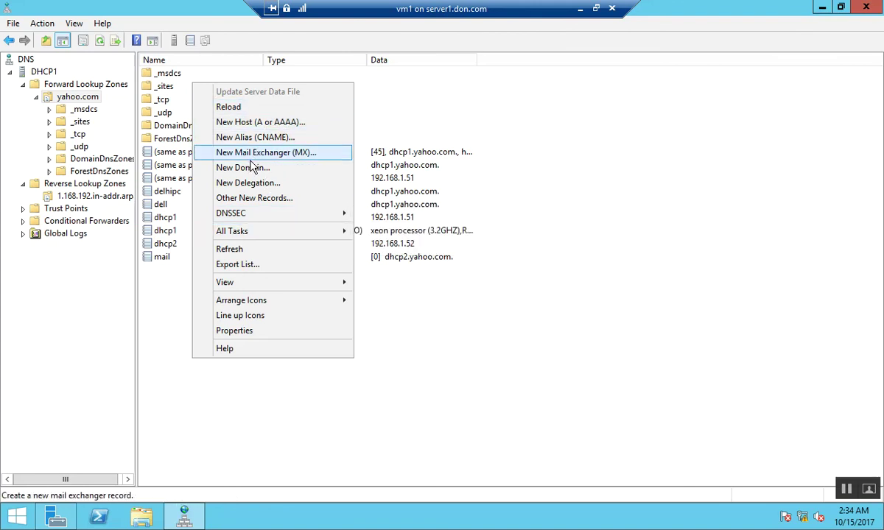
left_click(245, 201)
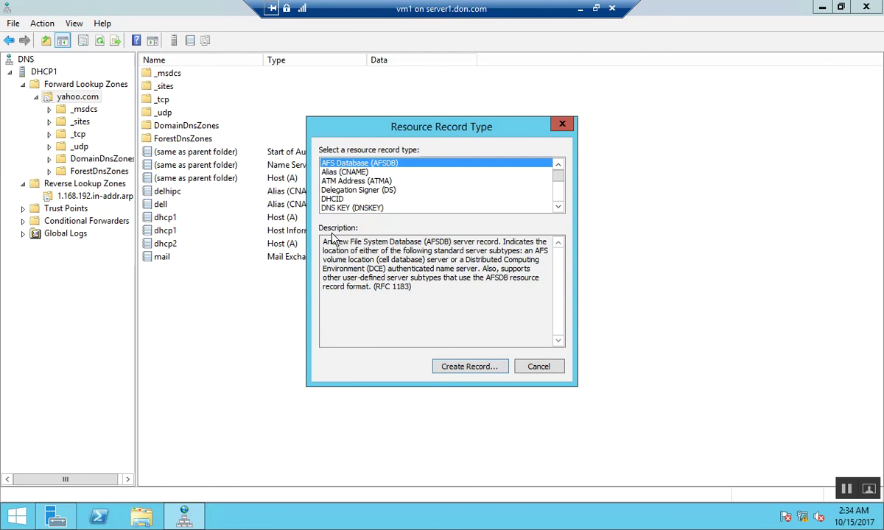
key("n")
key("n")
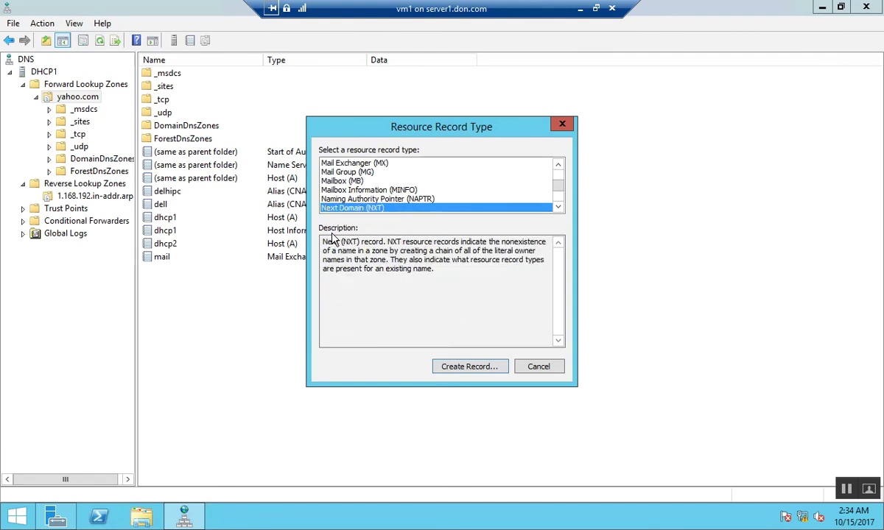
key("n")
key("n")
key("Up")
key("Up")
key("Up")
key("Up")
key("Up")
key("Up")
key("Up")
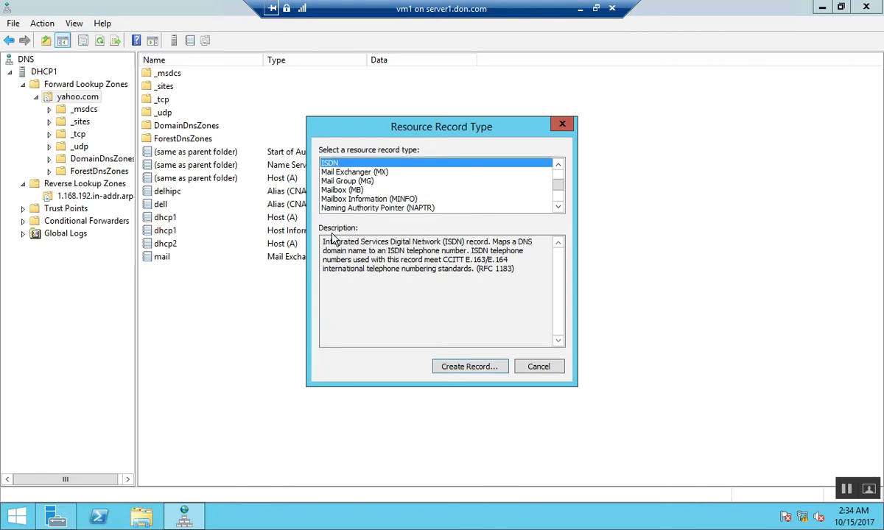
key("Up")
key("Up")
key("Up")
key("Up")
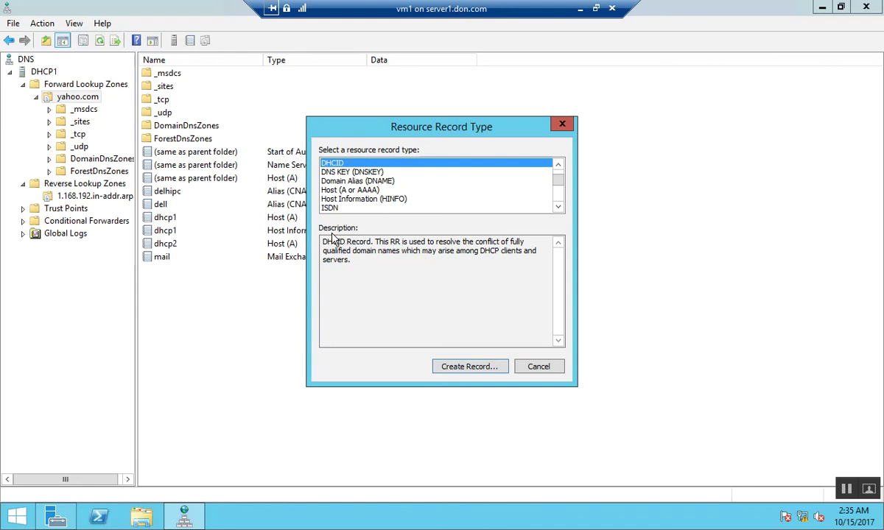
key("Up")
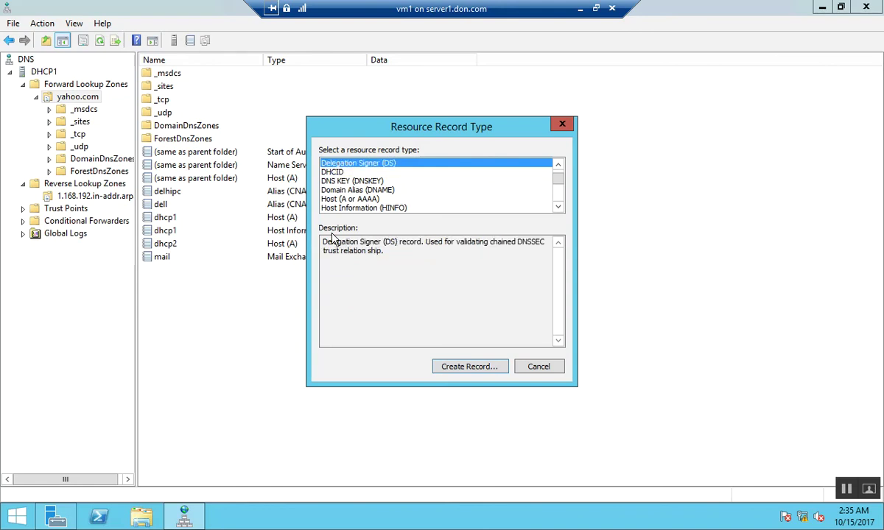
key("Up")
key("Up")
key("Up")
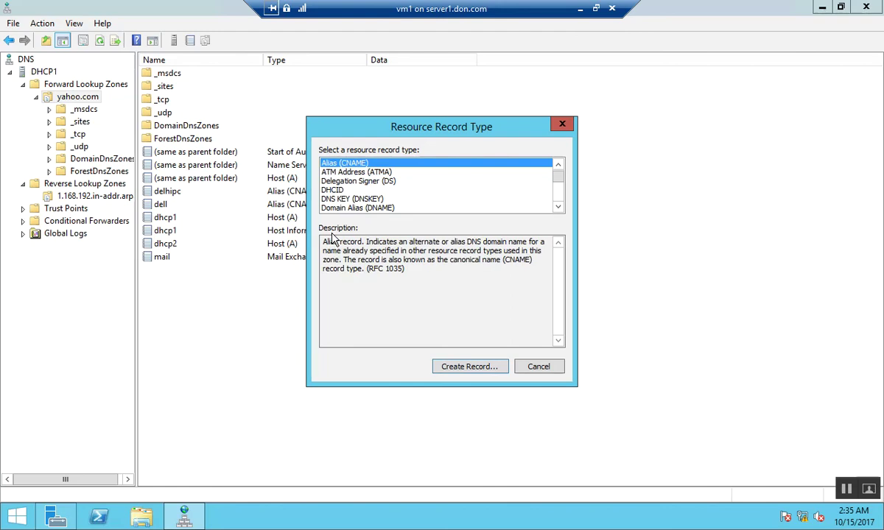
key("Down")
key("Down")
key("Down")
key("Down")
key("Down")
key("Down")
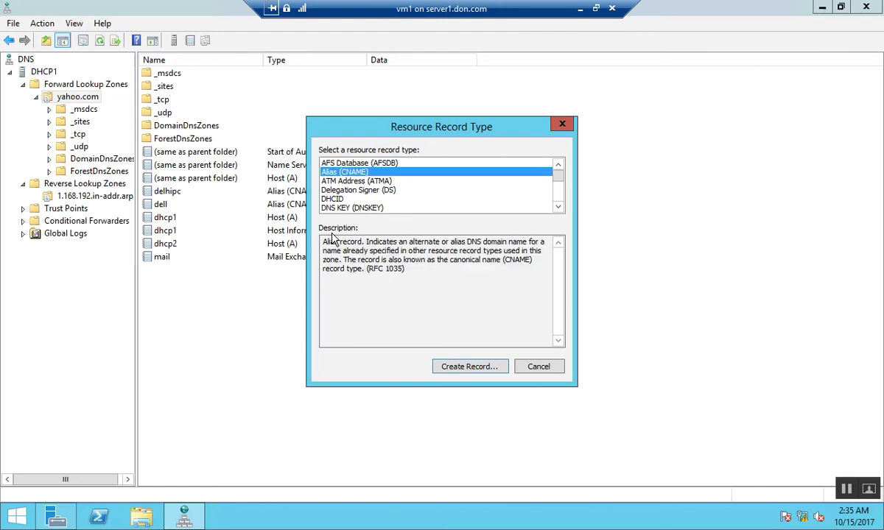
key("Down")
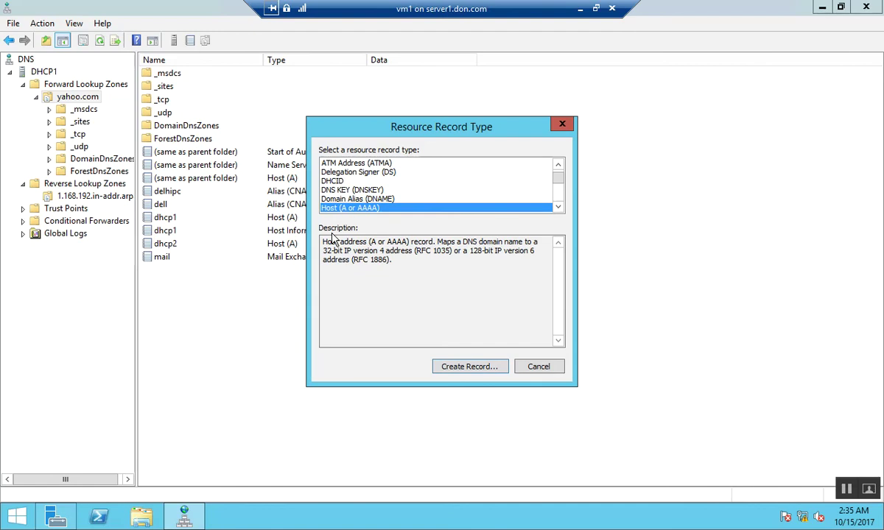
key("Return")
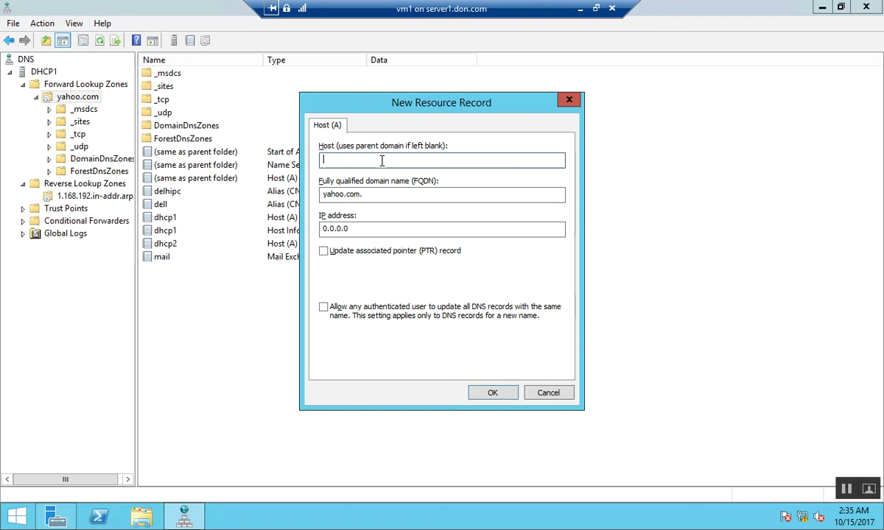
Create the host record server1 with IP address 192.168.1.25, enable updating its associated PTR record, and close the record dialogs
type("server")
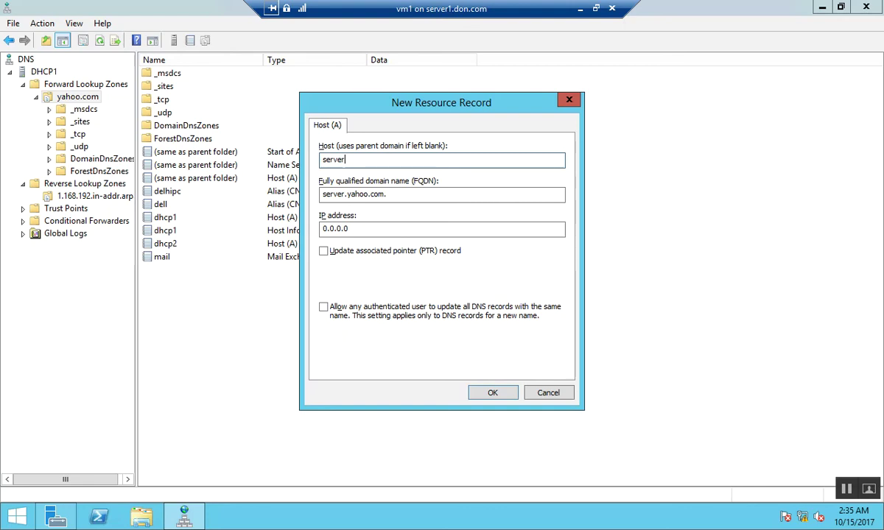
type("1")
key("Tab")
key("Tab")
key("BackSpace")
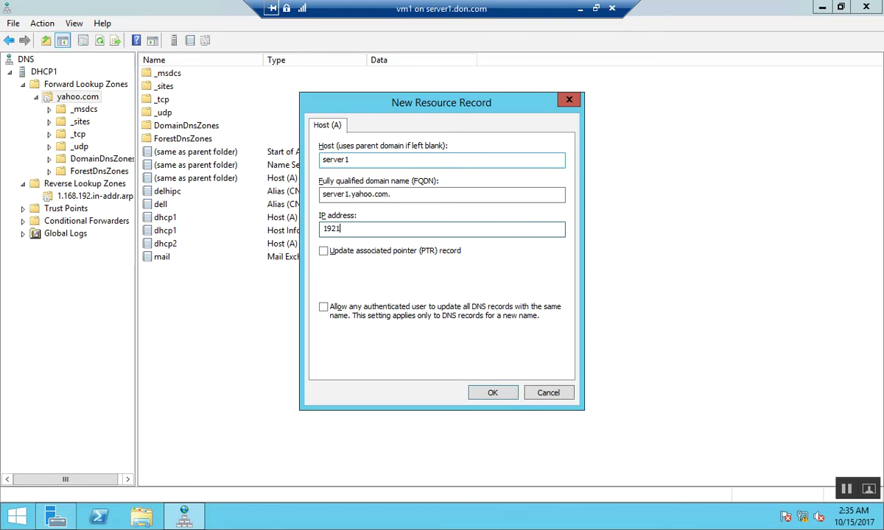
type("192.168")
left_click(377, 250)
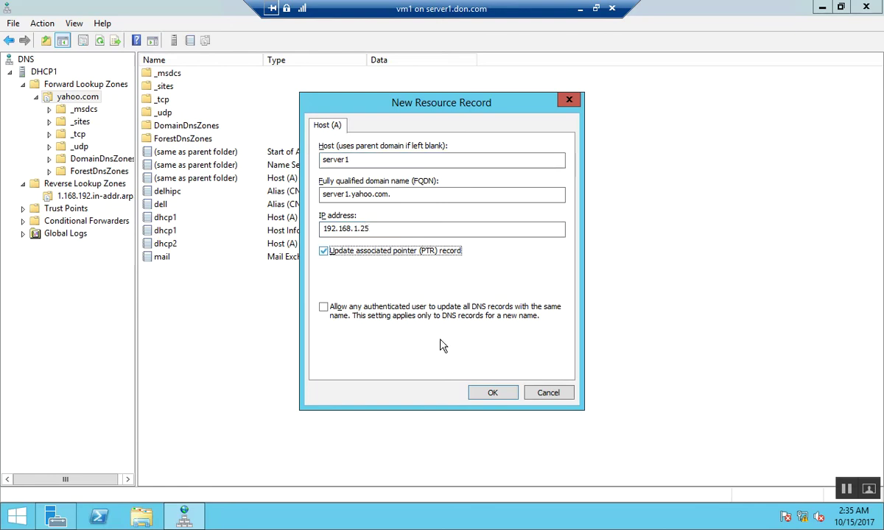
left_click(501, 395)
left_click(537, 367)
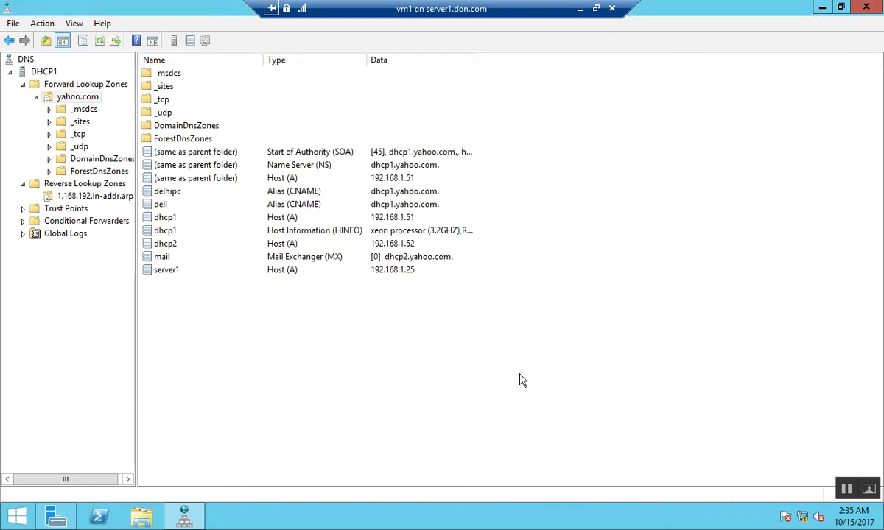
Refresh the yahoo.com zone on DHCP1 and check the server1 host record in the list
right_click(521, 377)
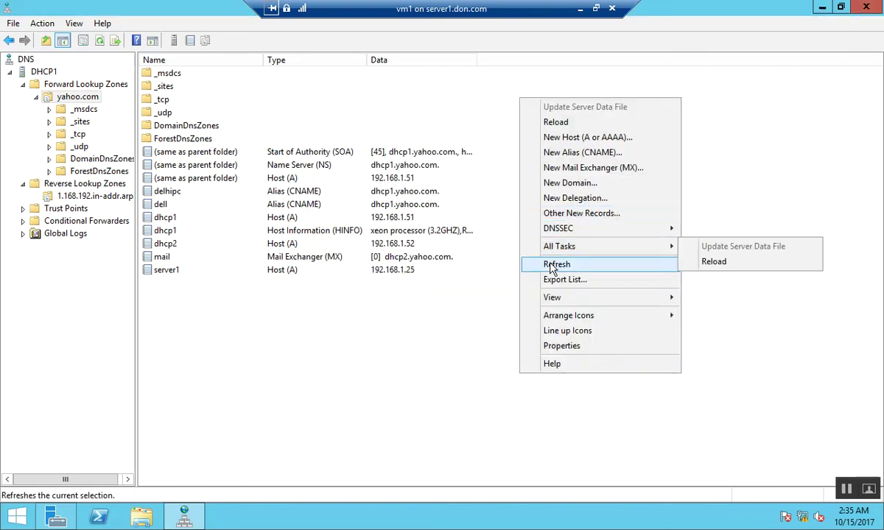
left_click(557, 263)
left_click(171, 271)
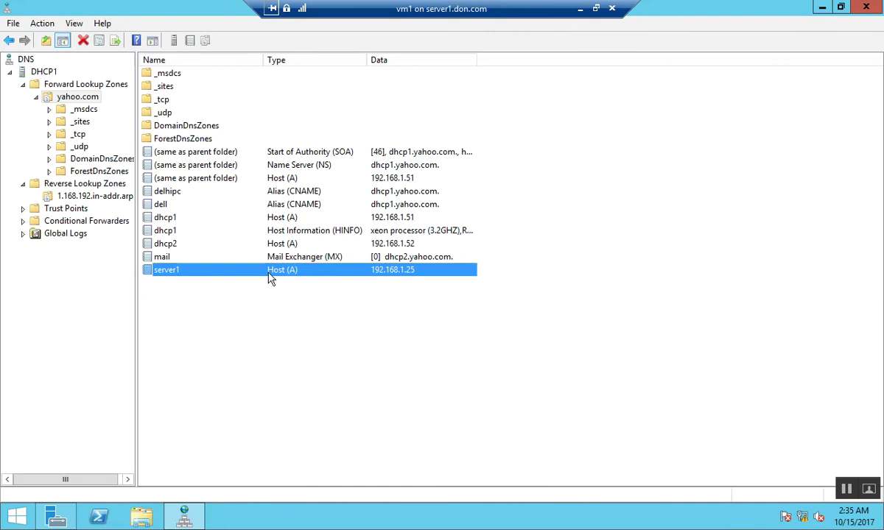
left_click(269, 399)
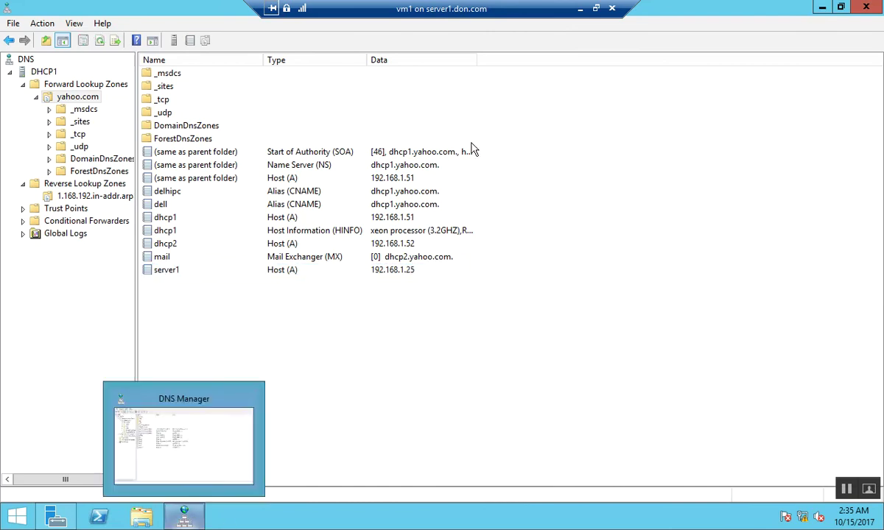
Switch from vm1 to vm2 and refresh the secondary yahoo.com zone on DHCP2
left_click(579, 9)
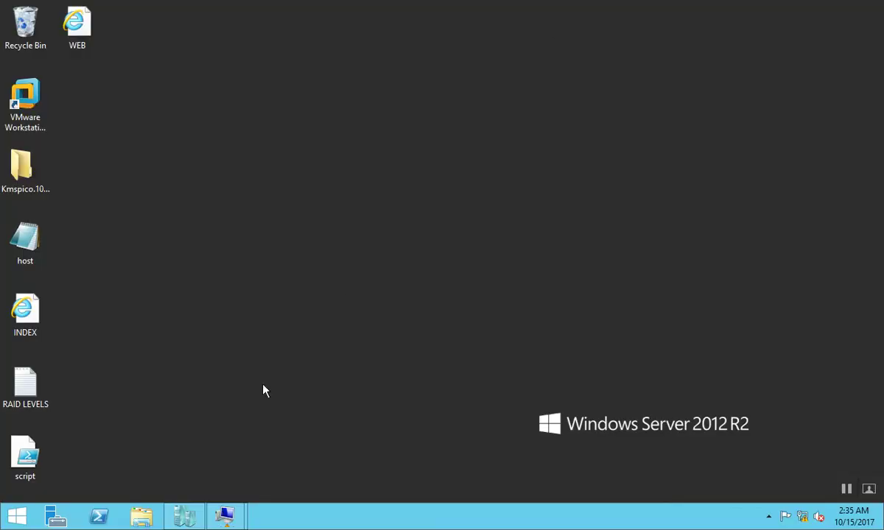
left_click(184, 519)
mouse_move(225, 516)
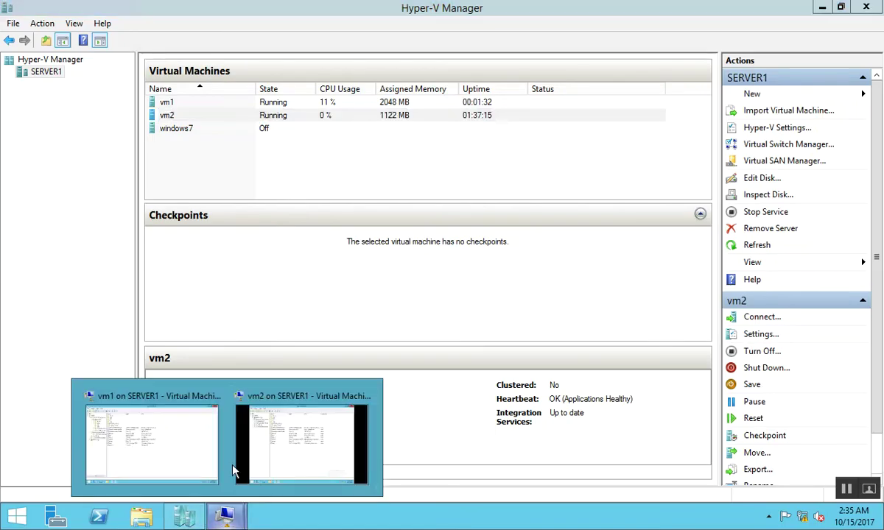
left_click(273, 442)
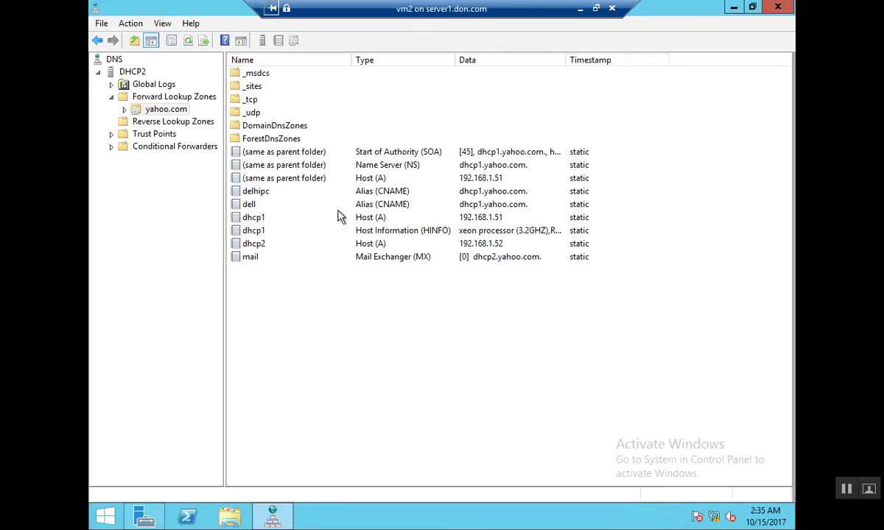
right_click(284, 363)
left_click(342, 249)
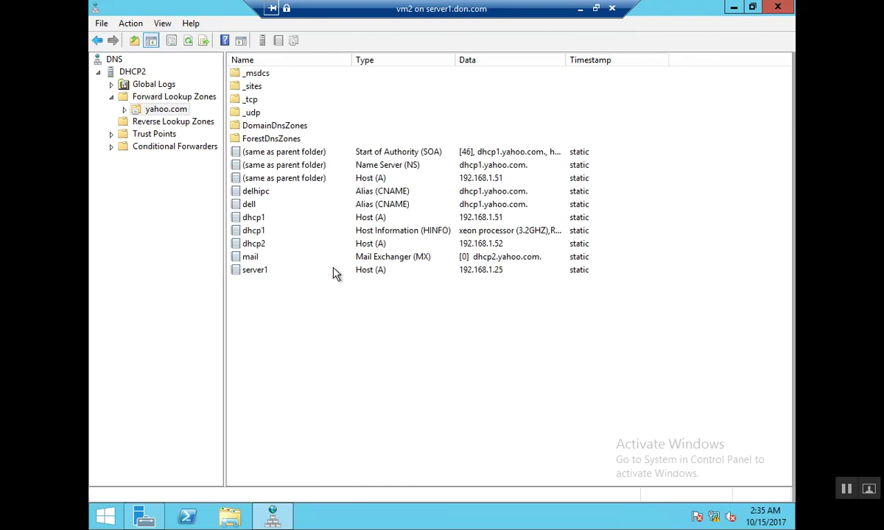
Examine the properties of the server1 host record in DHCP2's secondary zone, and close them without changes
right_click(335, 271)
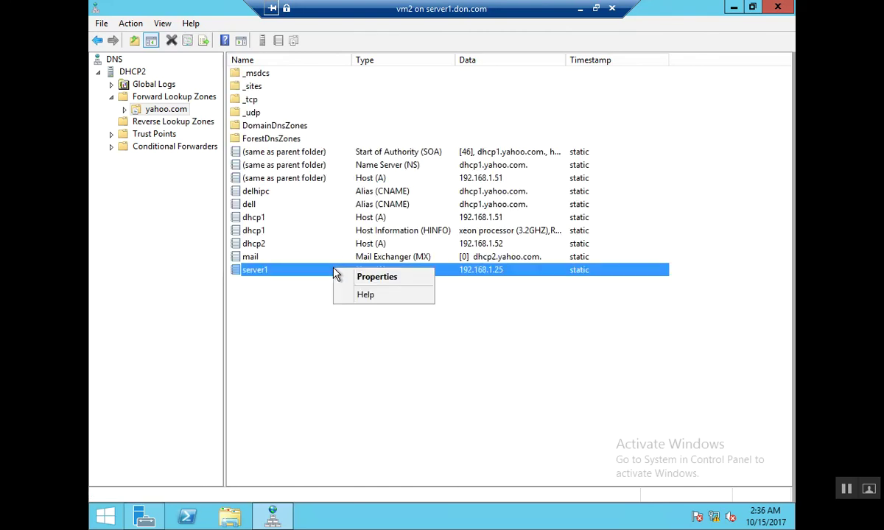
double_click(295, 272)
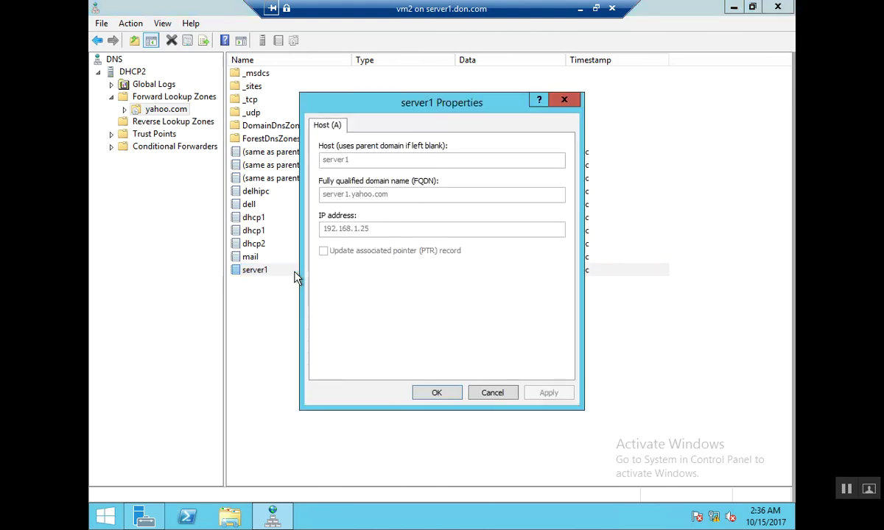
left_click(486, 394)
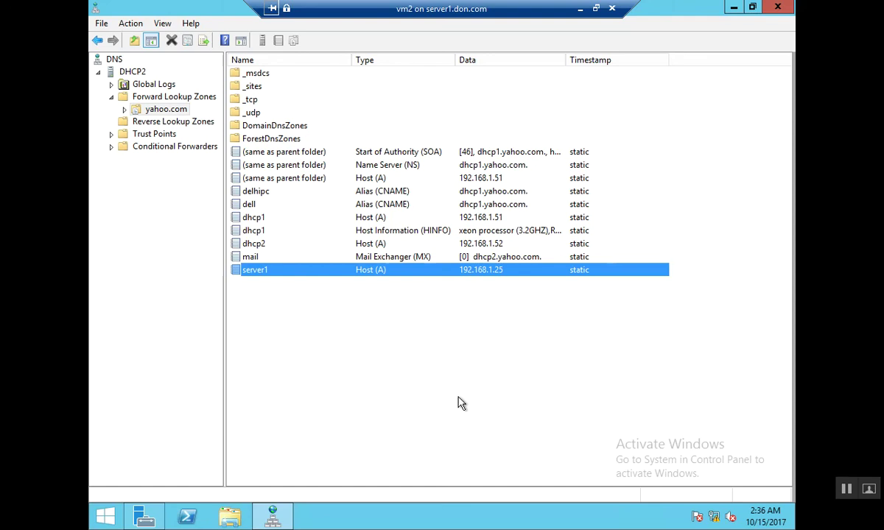
left_click(458, 399)
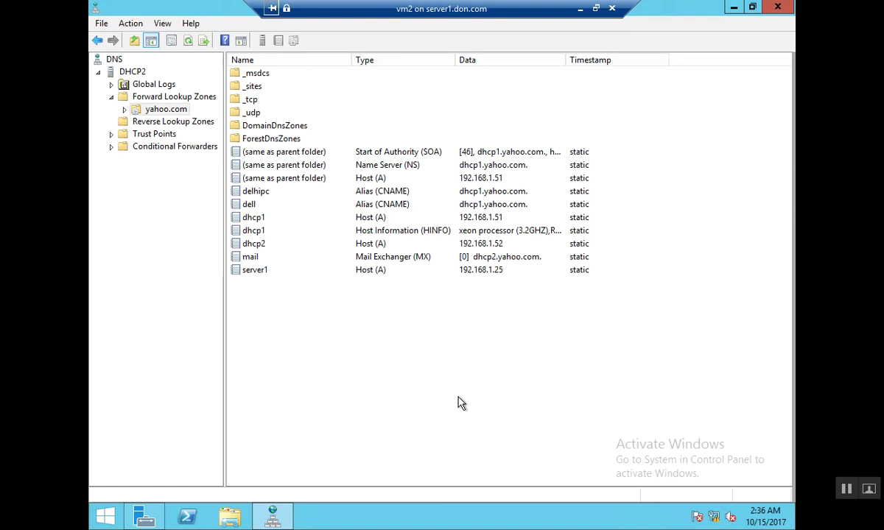
Transfer a new copy of the yahoo.com zone from the master to DHCP2, and reload the zone
right_click(182, 109)
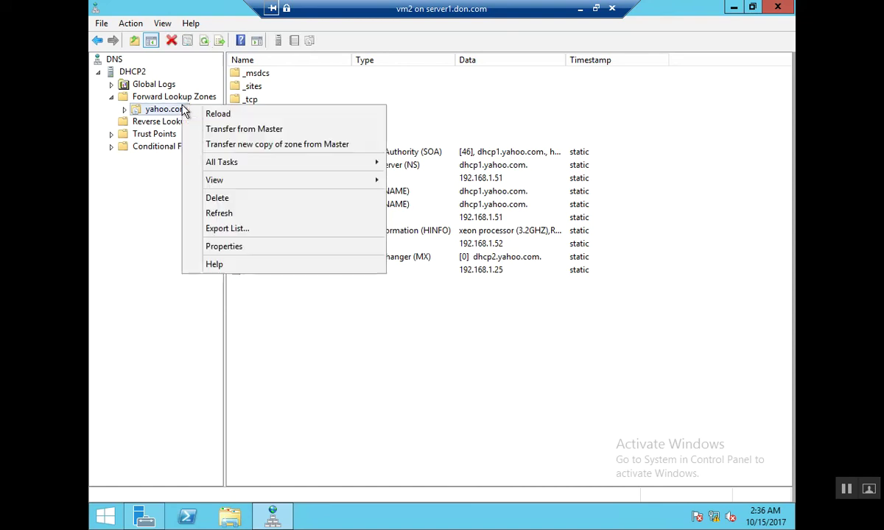
left_click(255, 151)
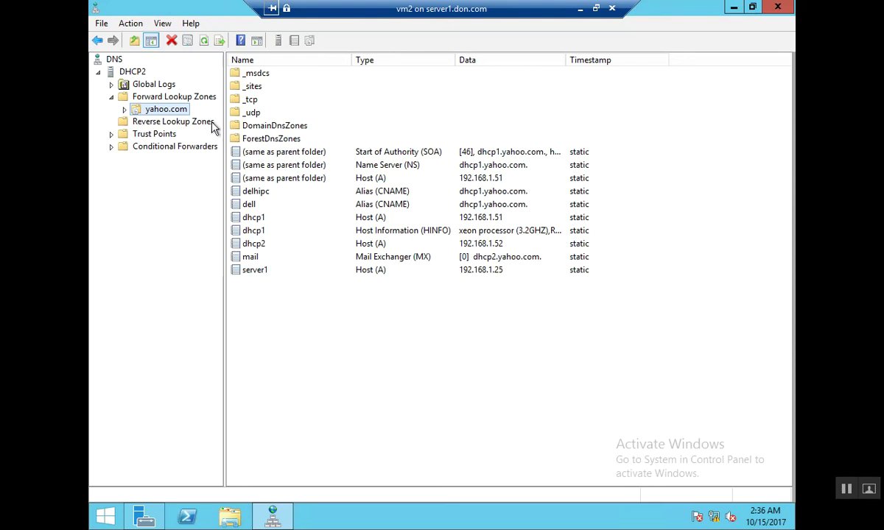
right_click(177, 111)
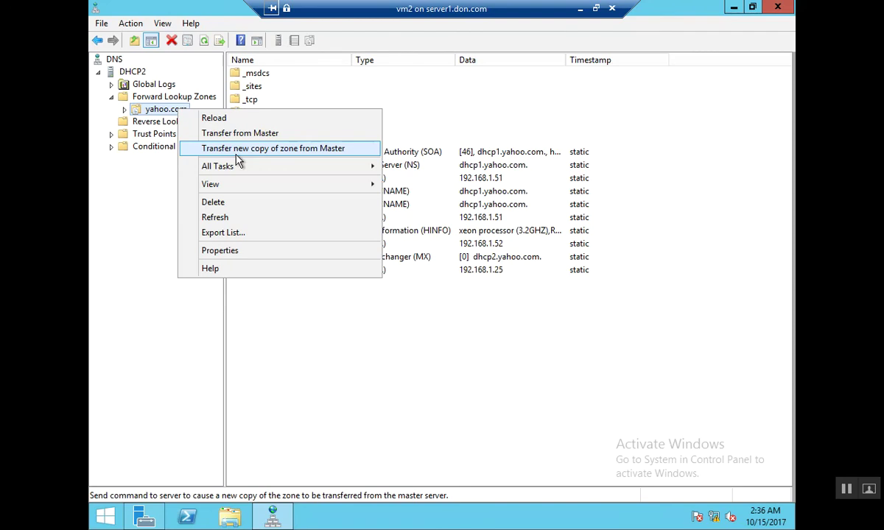
left_click(289, 121)
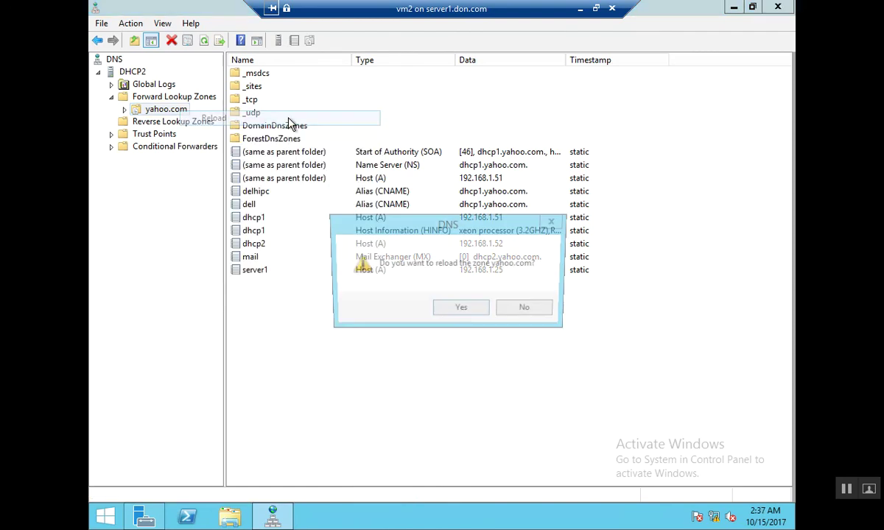
left_click(460, 311)
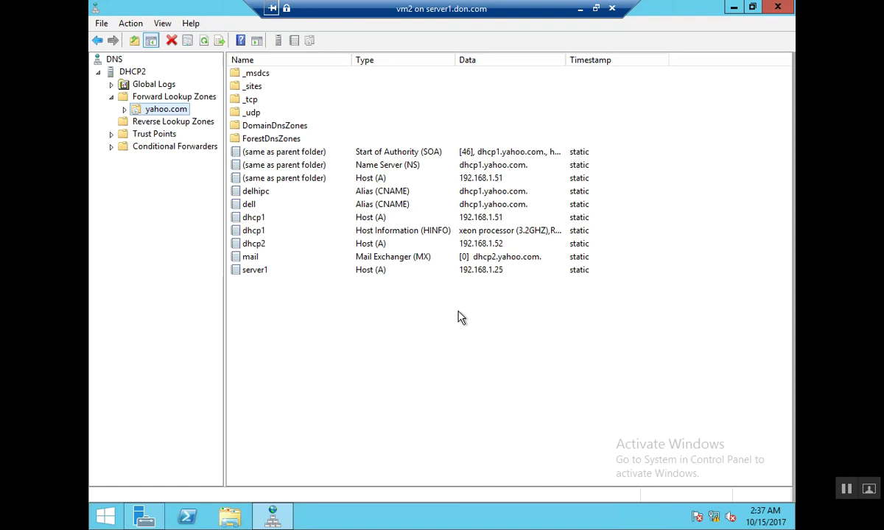
Minimize the vm2 connection and the remote server session to return to the local desktop
left_click(579, 13)
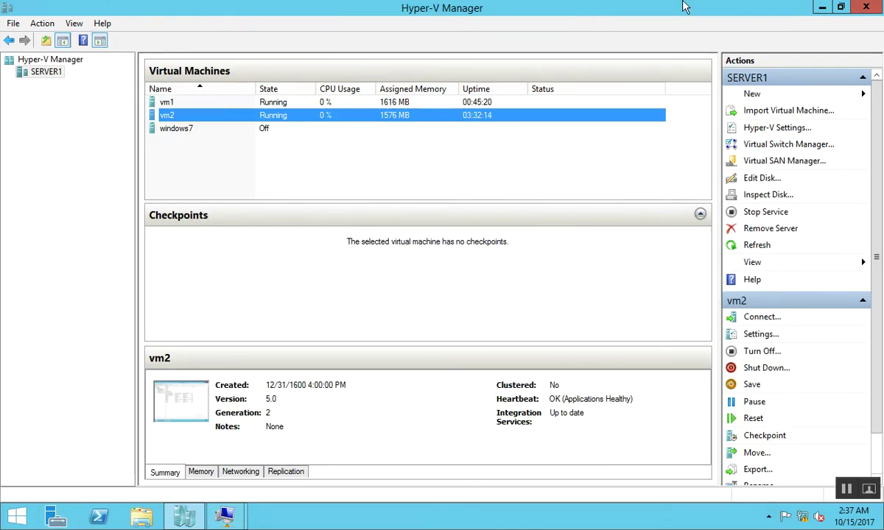
left_click(580, 8)
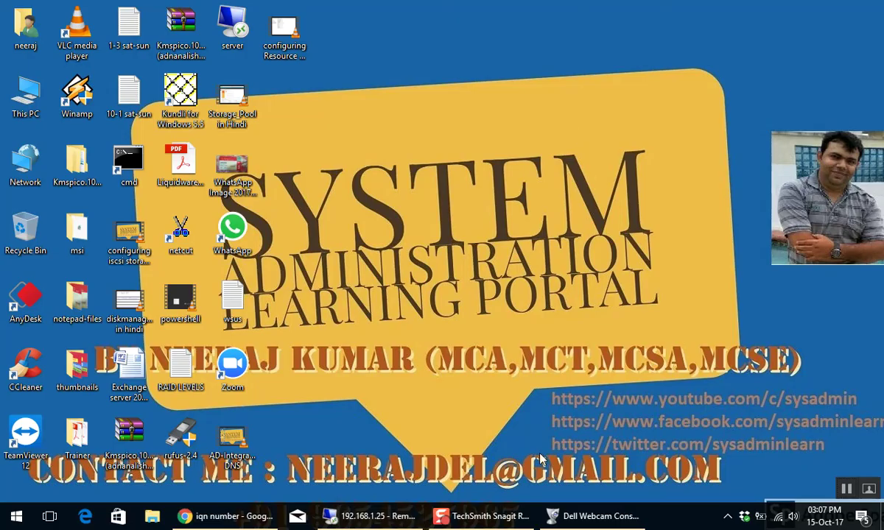